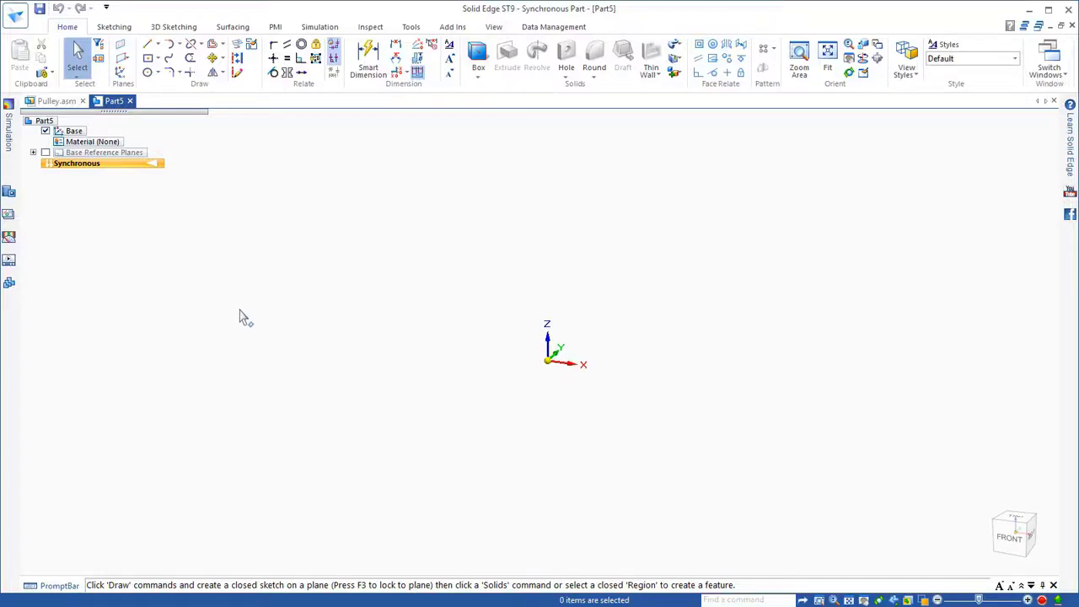
Step: Draw a centre rectangle at the origin with width 300 mm and height 100 mm
left_click(147, 58)
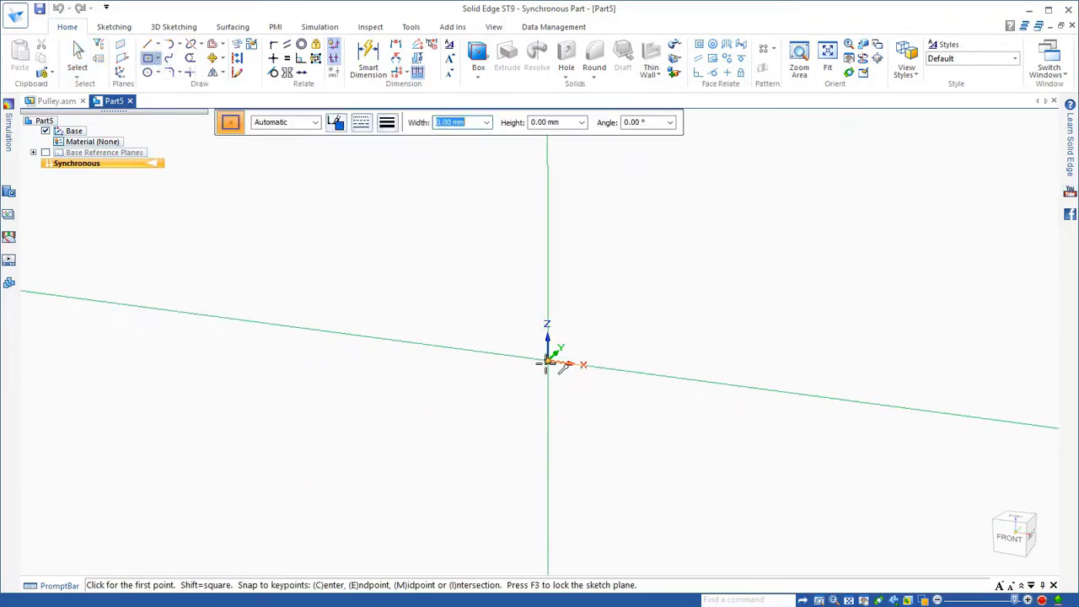
left_click(547, 363)
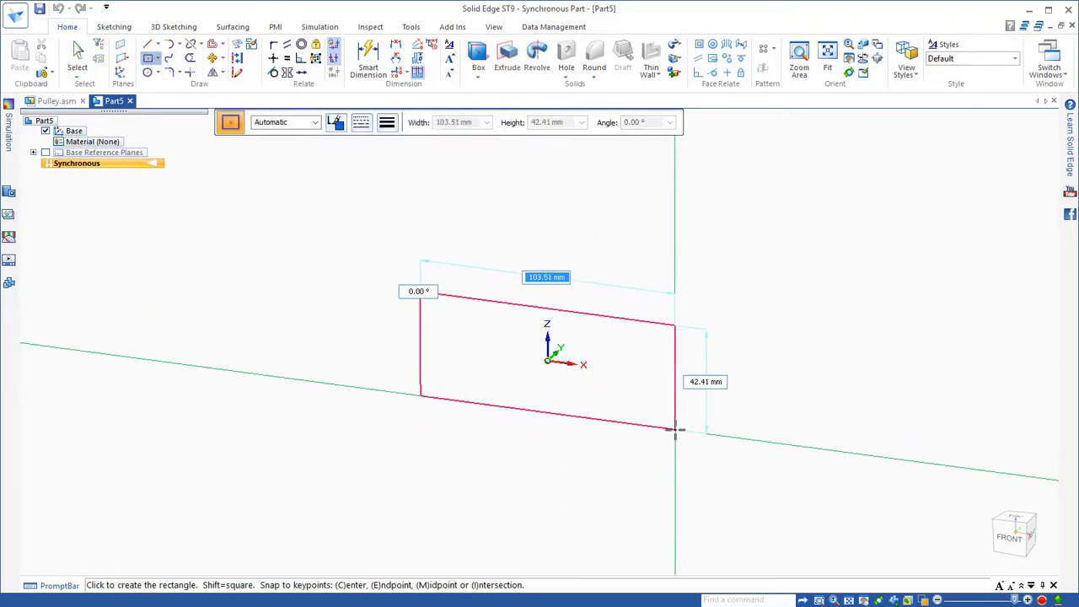
type("300")
key("Tab")
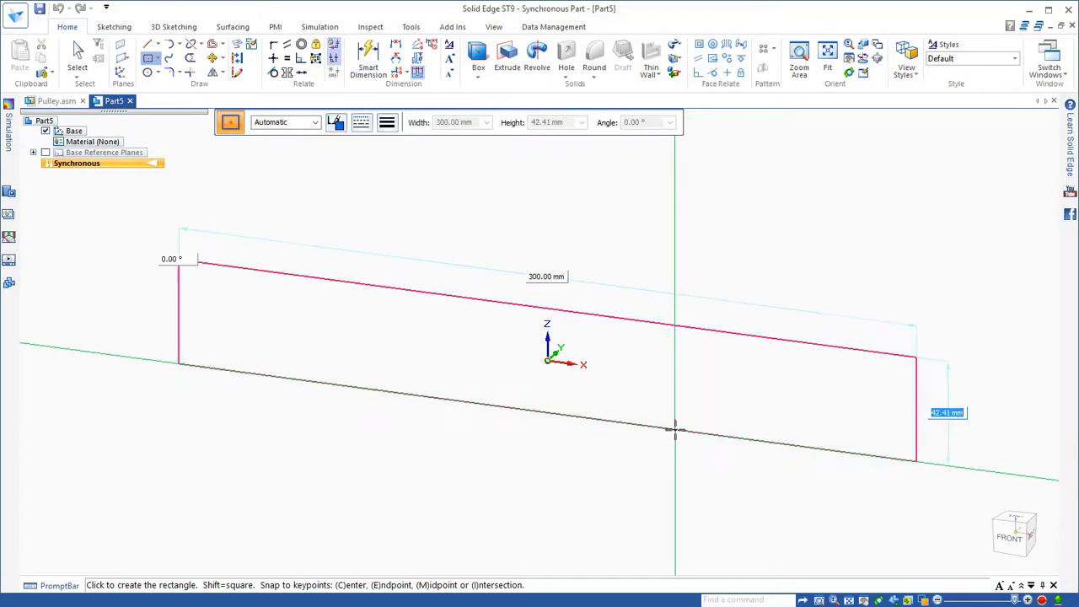
type("100")
key("Tab")
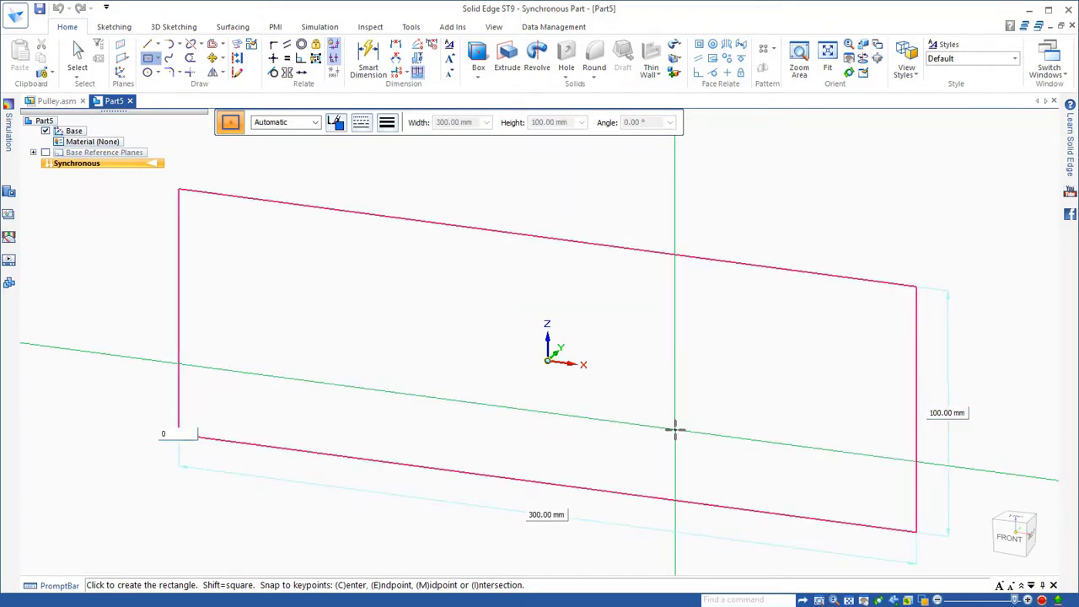
left_click(674, 430)
scroll(725, 219, "down", 3)
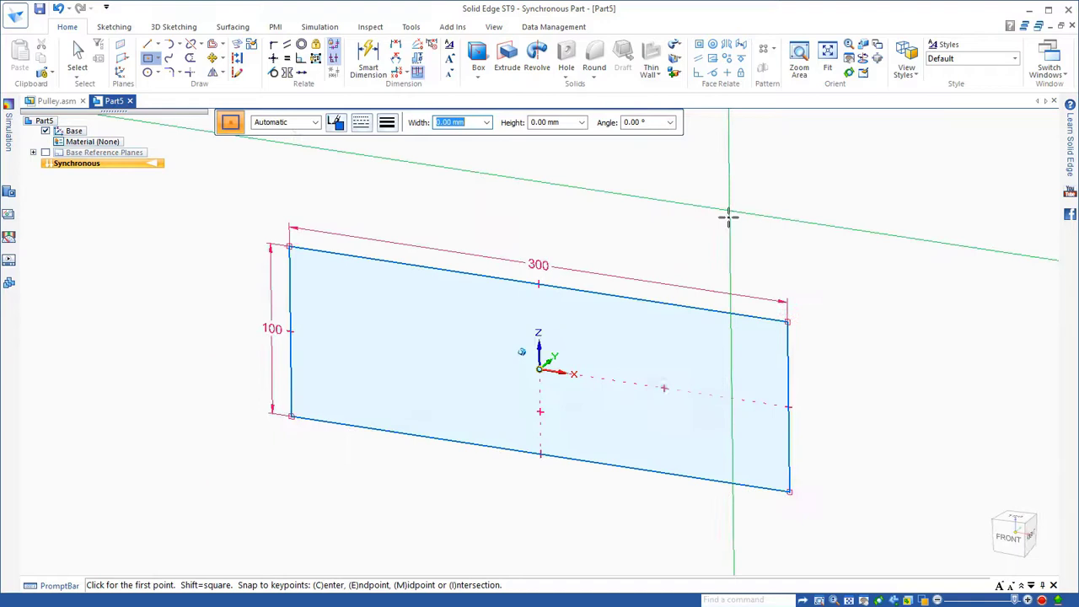
key("Escape")
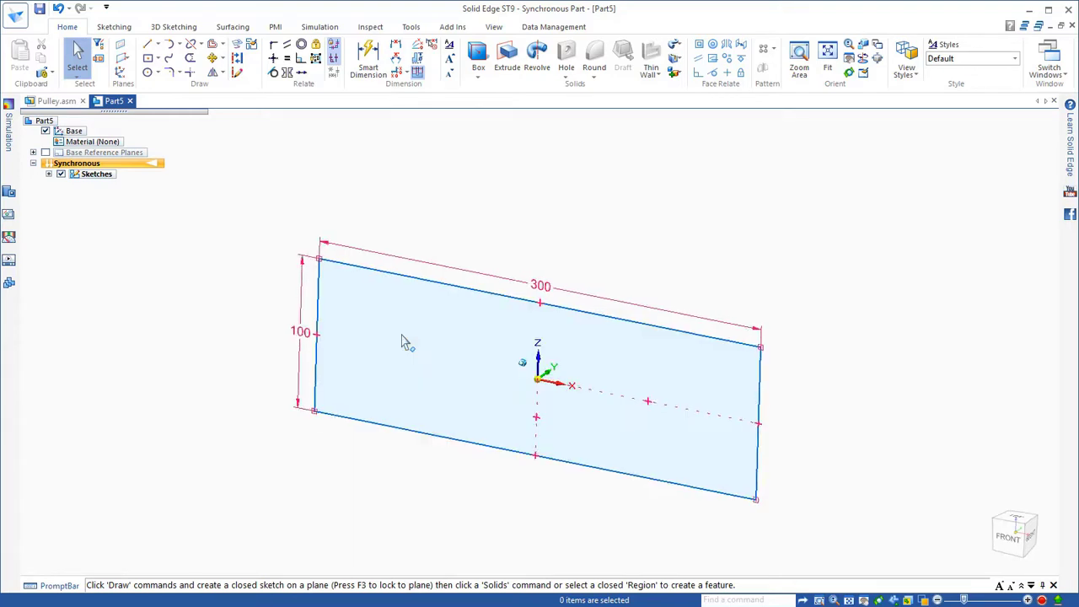
left_click(402, 352)
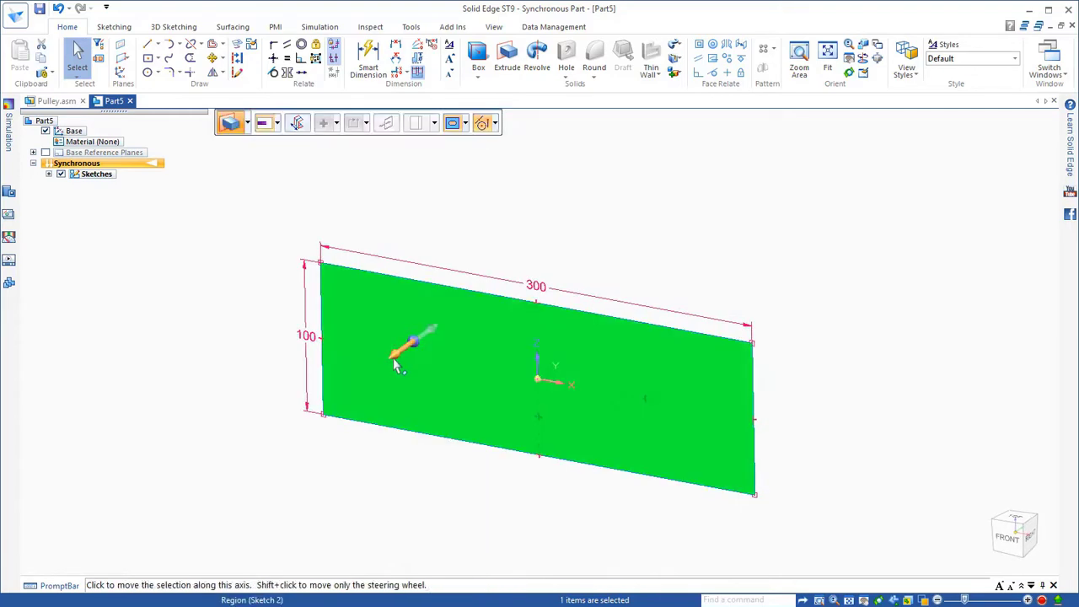
left_click(413, 342)
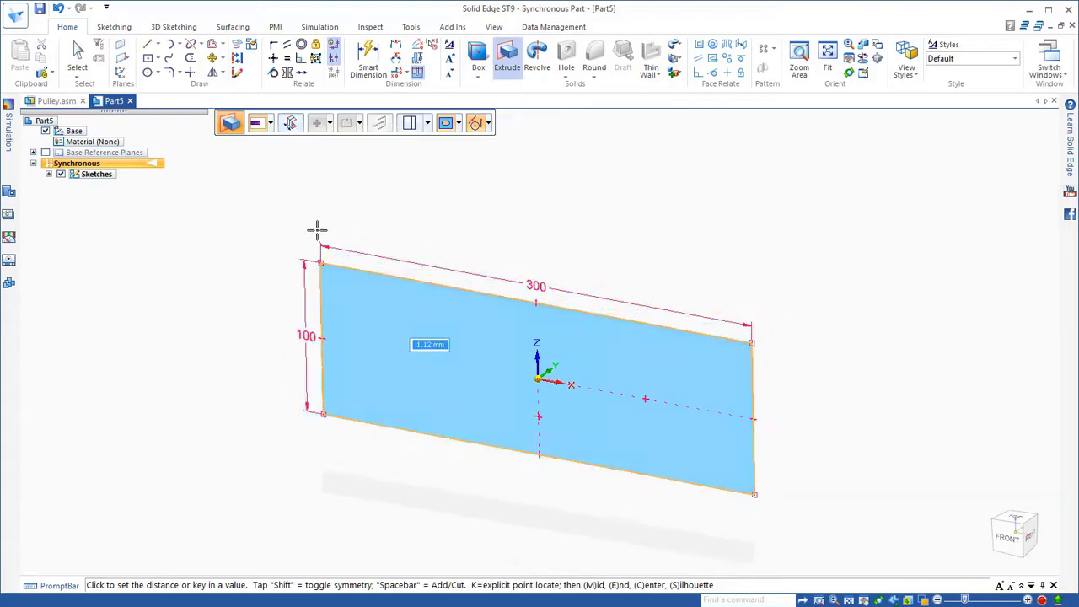
key("shift")
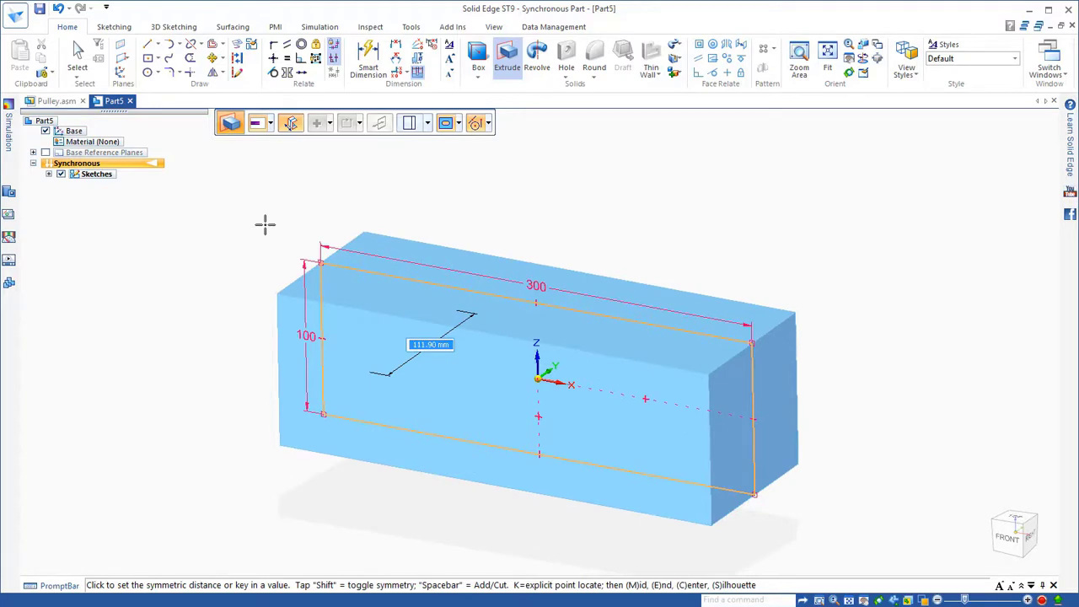
key("shift")
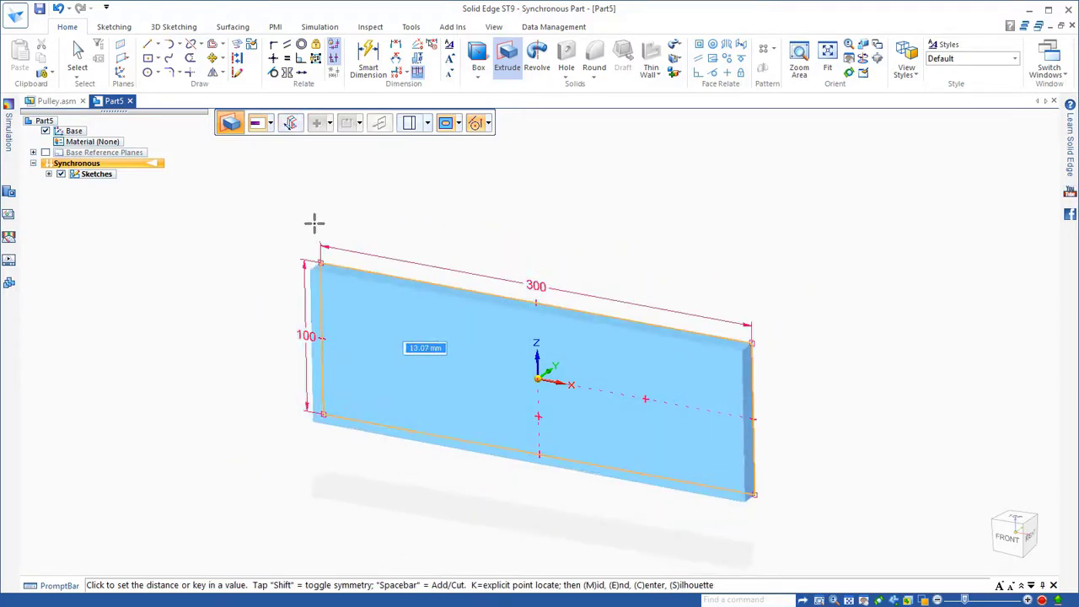
key("Escape")
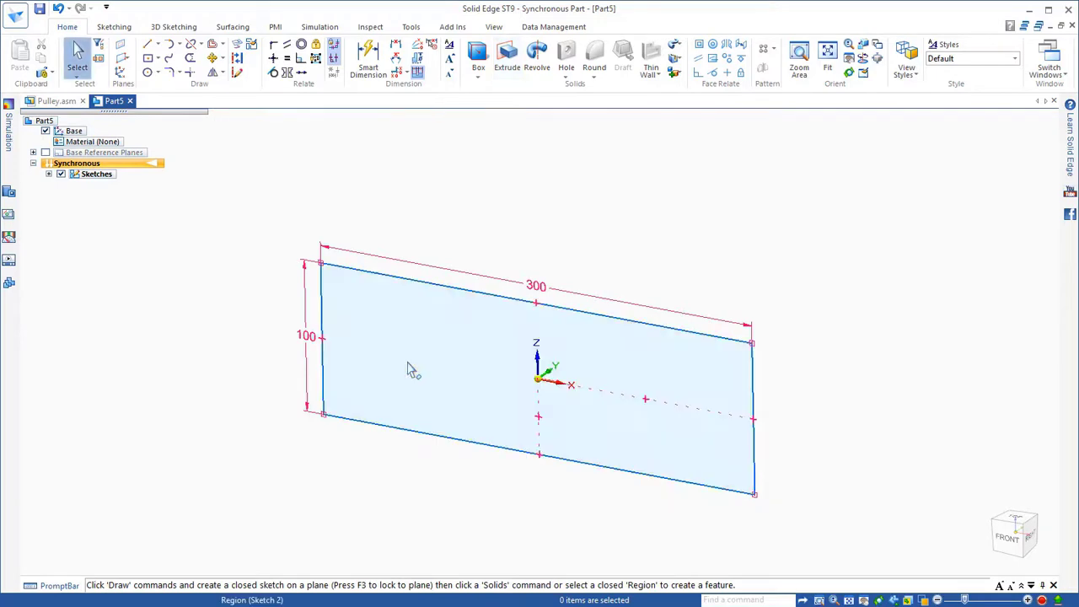
Step: Move the steering wheel onto the region's right edge, then start and cancel a revolve
left_click(401, 379)
left_click(409, 361)
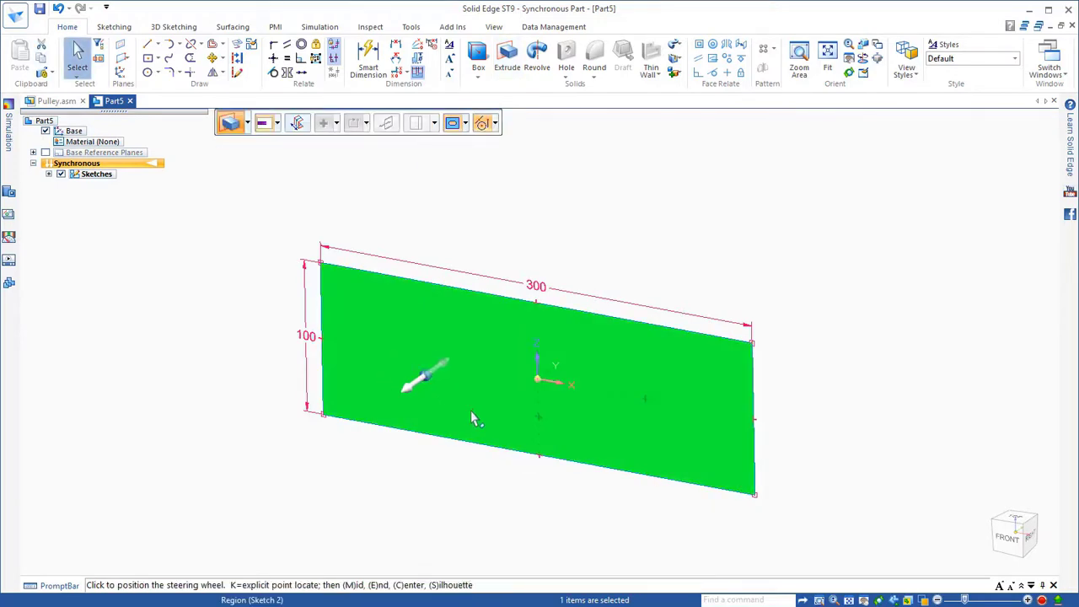
left_click(753, 438)
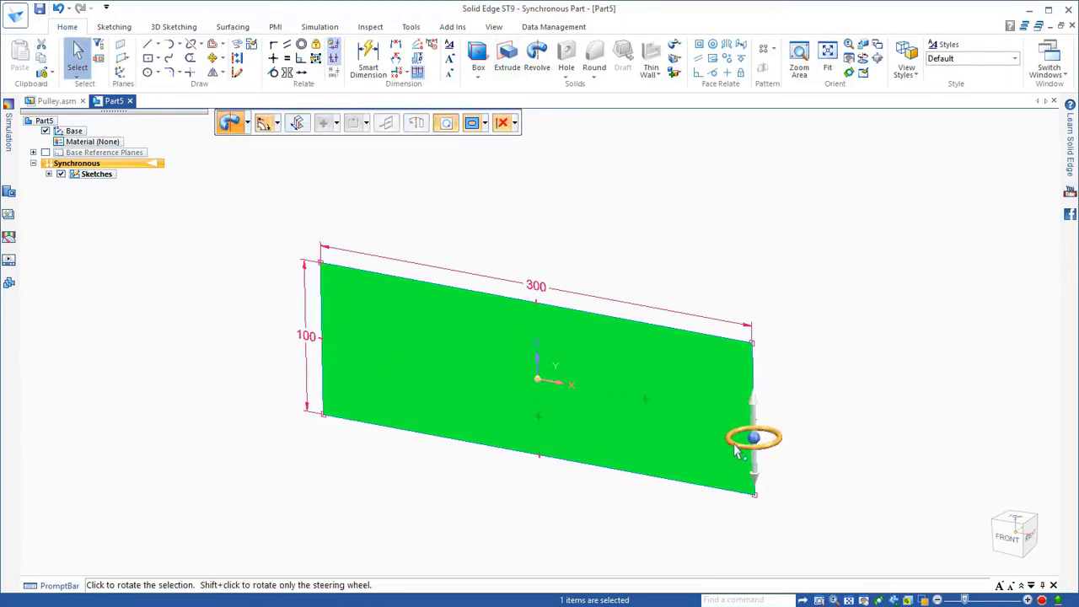
left_click(754, 439)
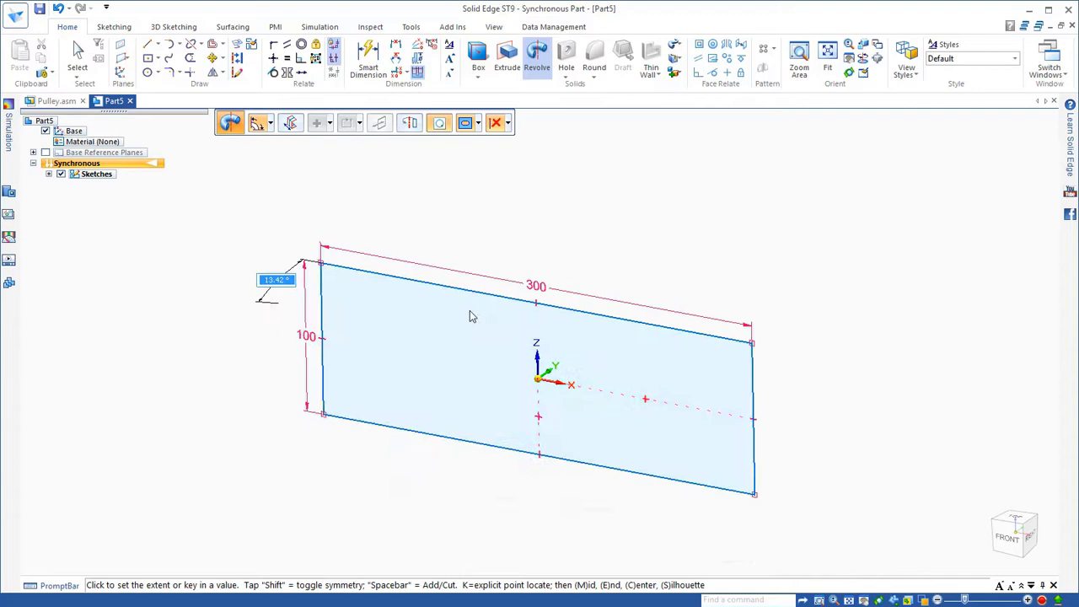
key("Escape")
Step: Start a symmetric extrusion of the rectangle region about the sketch plane
left_click(433, 363)
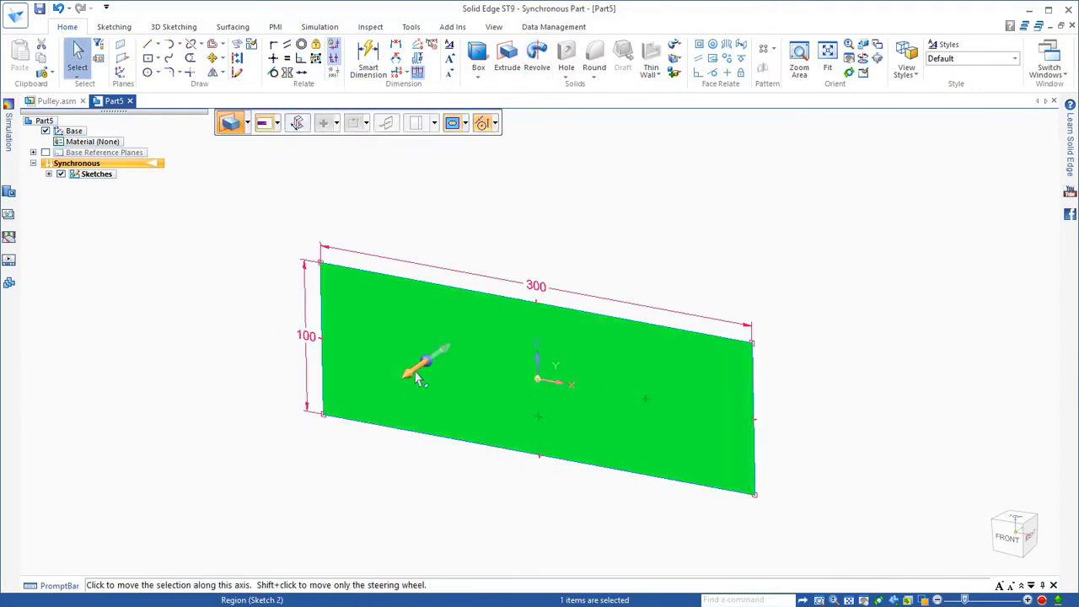
left_click(425, 363)
right_click(425, 363)
key("shift")
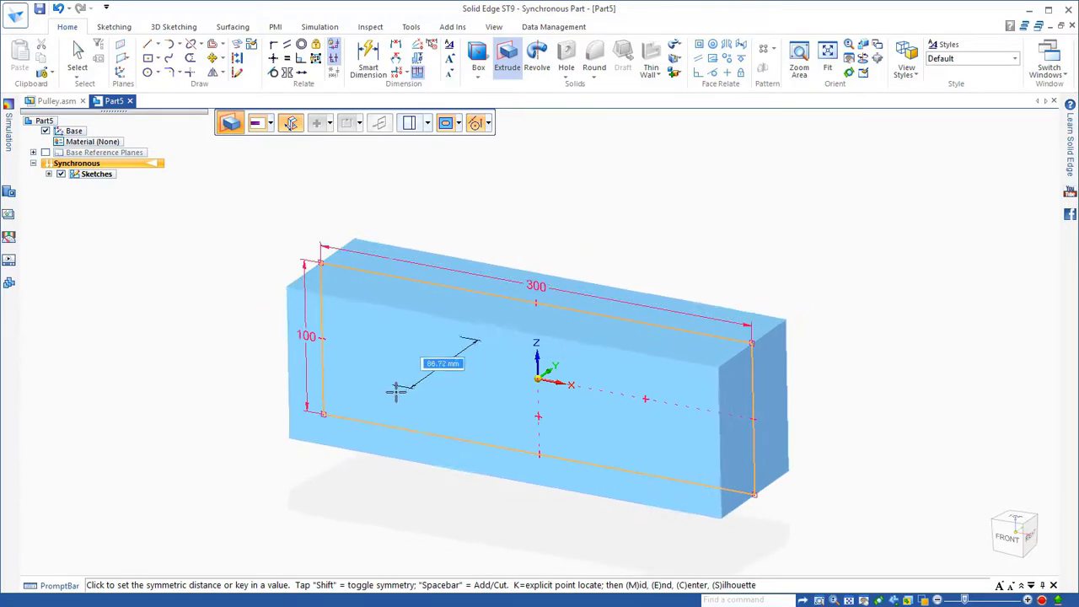
Step: Commit the symmetric extrusion as Protrusion 1 and orbit toward the block's front
left_click(385, 389)
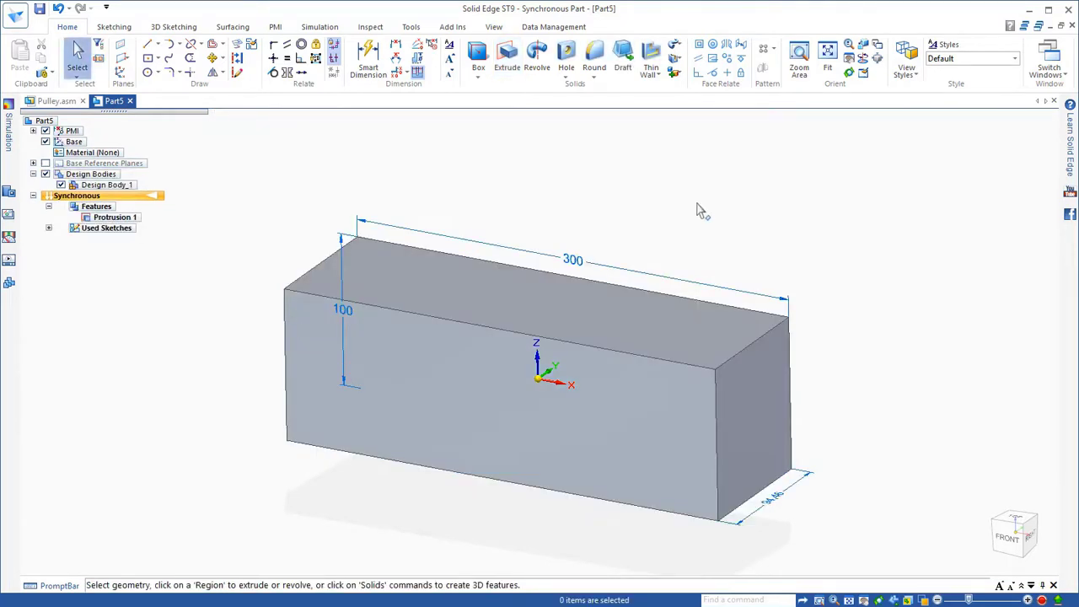
middle_click_drag(696, 211, 684, 198)
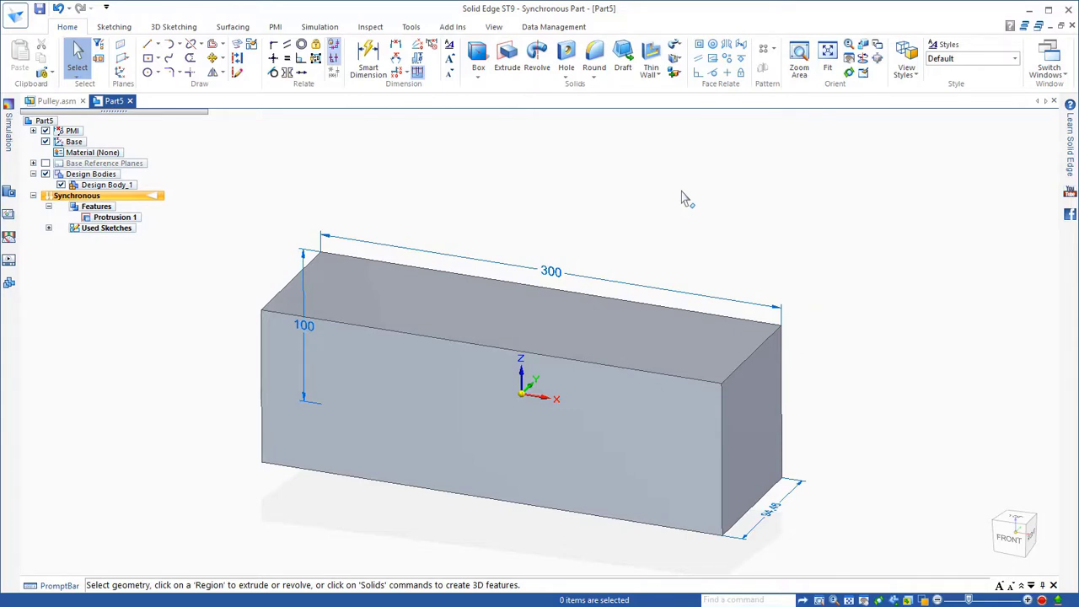
Step: Change the length dimension from 300 to 500 and the height from 100 to 80, applied symmetrically
left_click(554, 268)
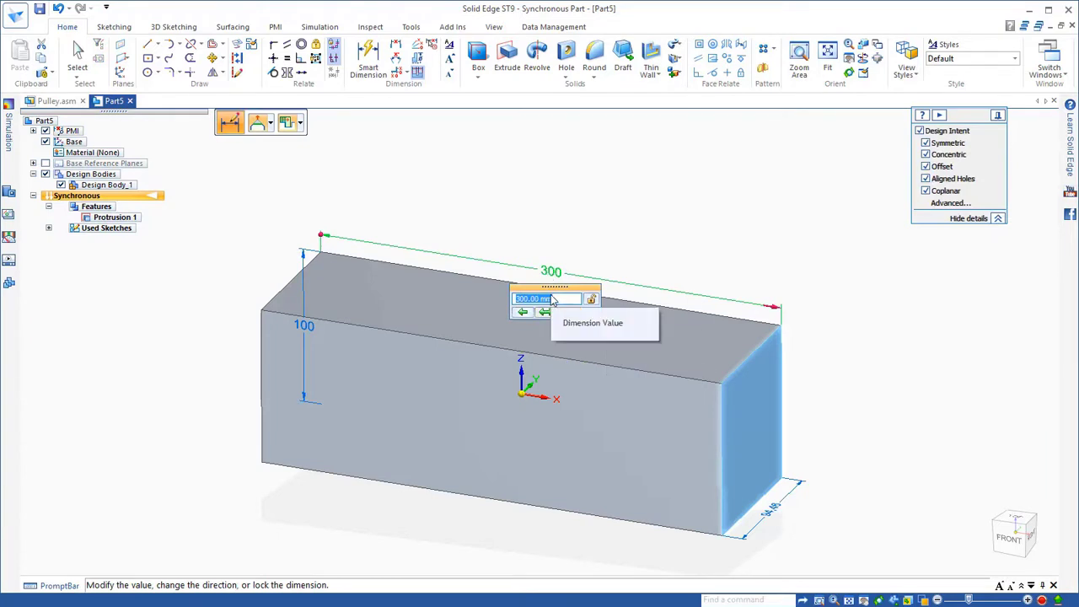
type("500")
key("Return")
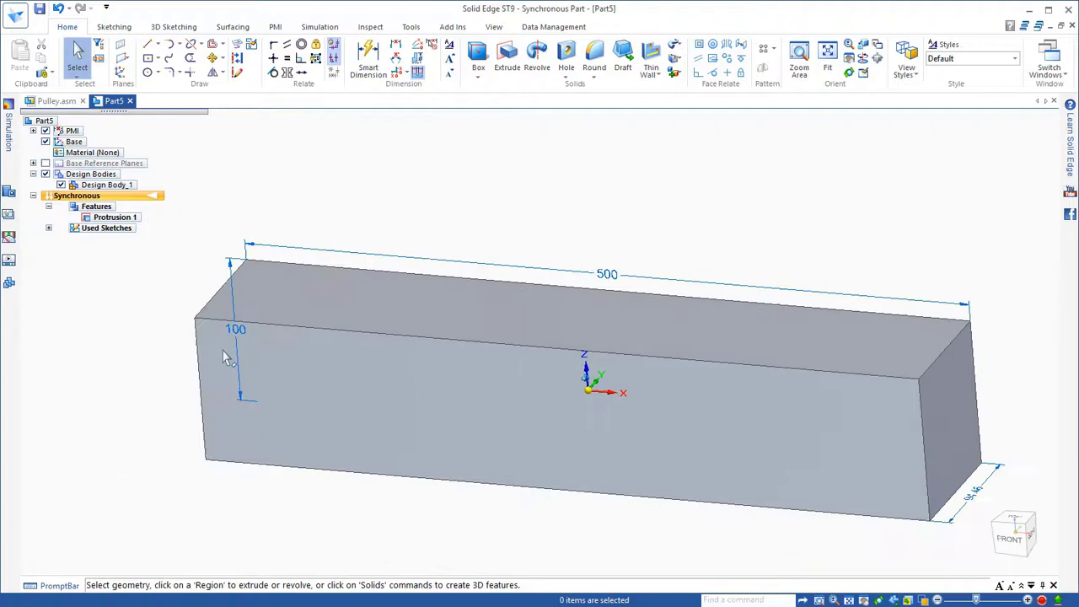
left_click(250, 339)
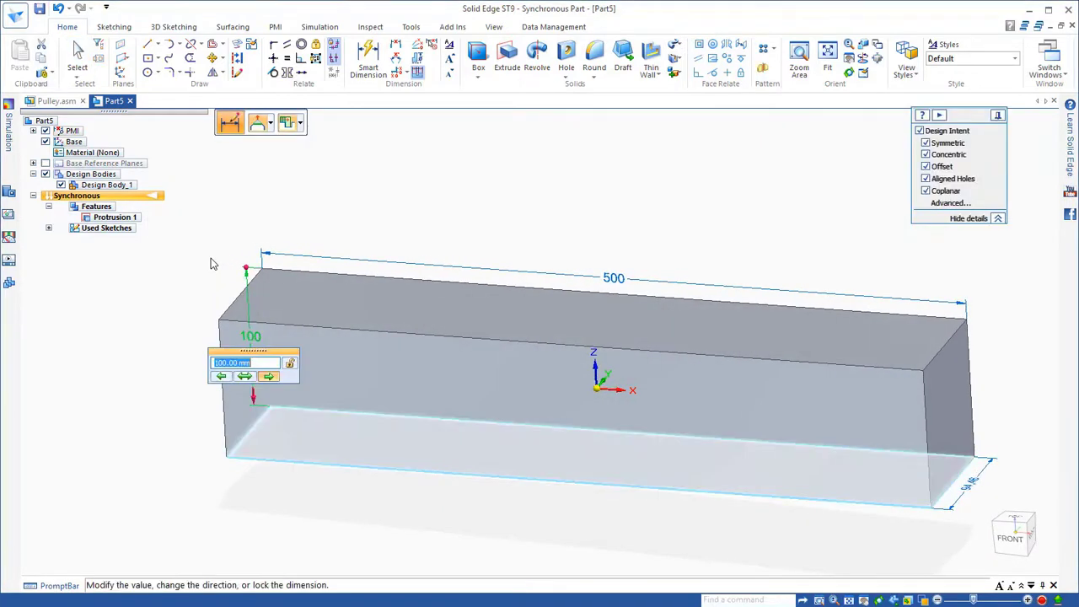
left_click(244, 377)
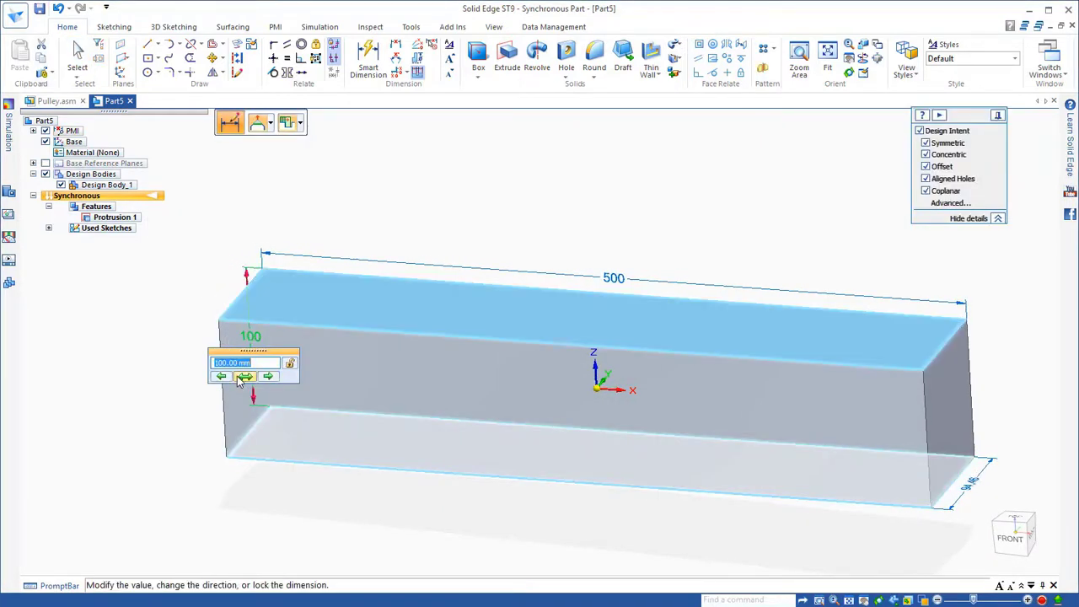
type("80")
key("Return")
key("Escape")
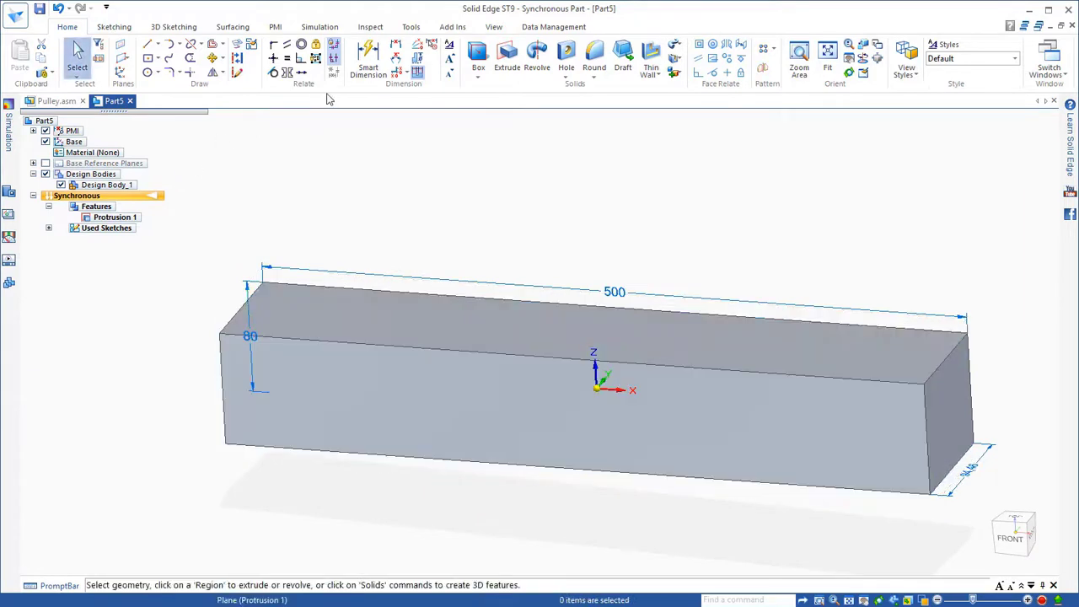
Step: Orbit the view slightly and select the block's right end face
mouse_move(486, 200)
middle_mouse_down()
mouse_move(652, 234)
mouse_move(691, 202)
mouse_move(881, 413)
mouse_move(829, 410)
middle_mouse_up()
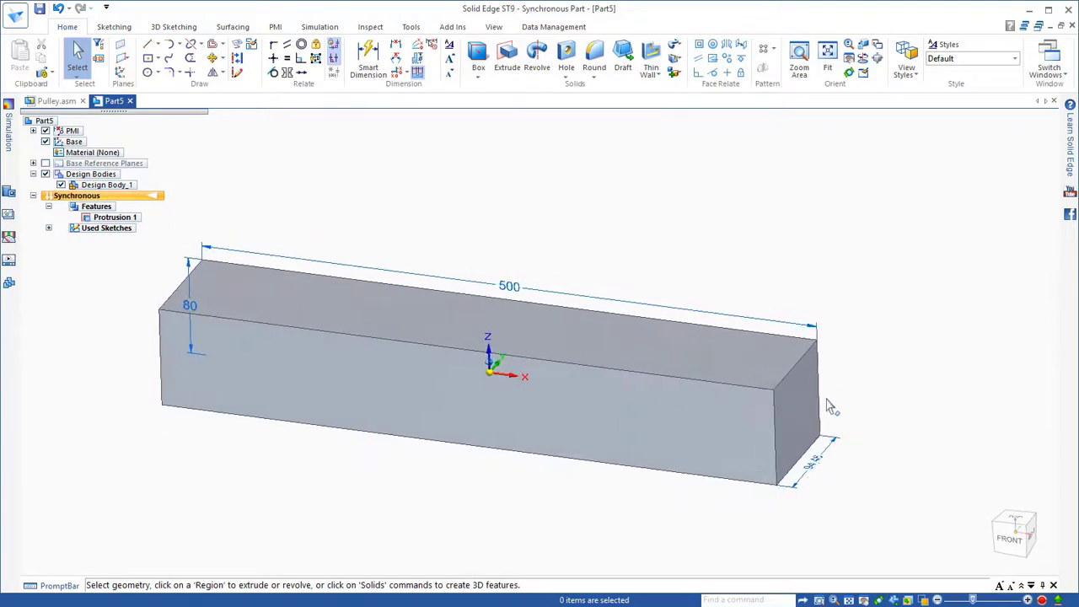
left_click(804, 404)
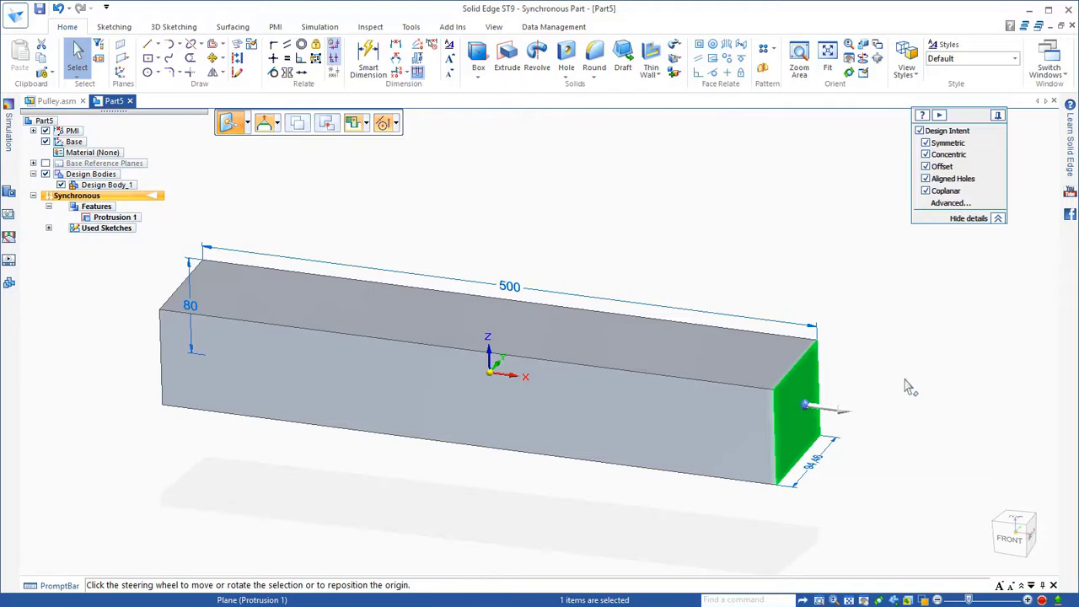
Step: Offset the end face by 50 mm symmetrically, shortening the block to 400 mm
left_click(816, 408)
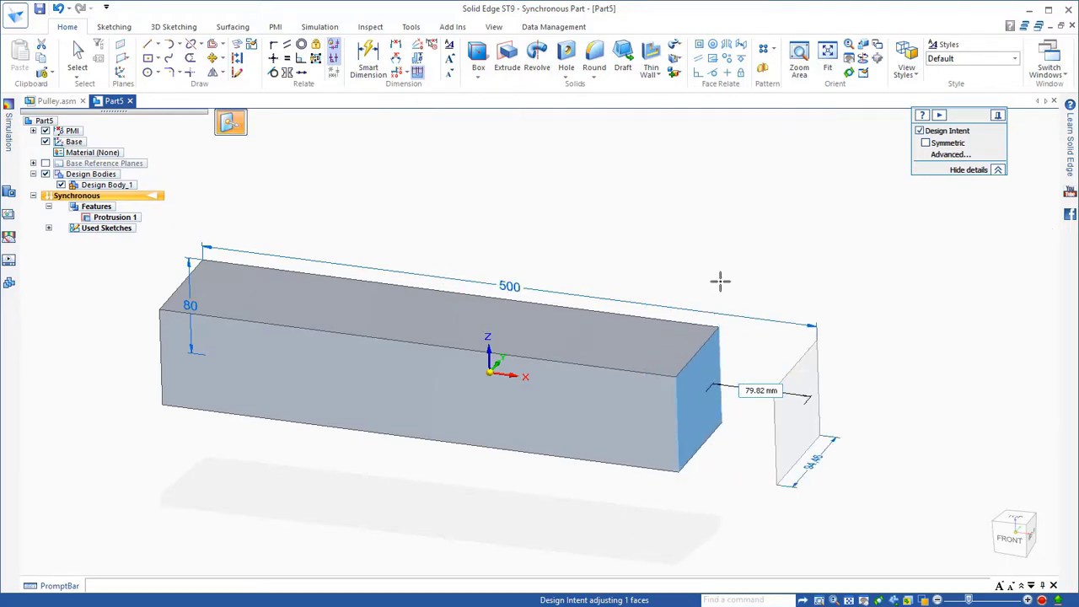
key("s")
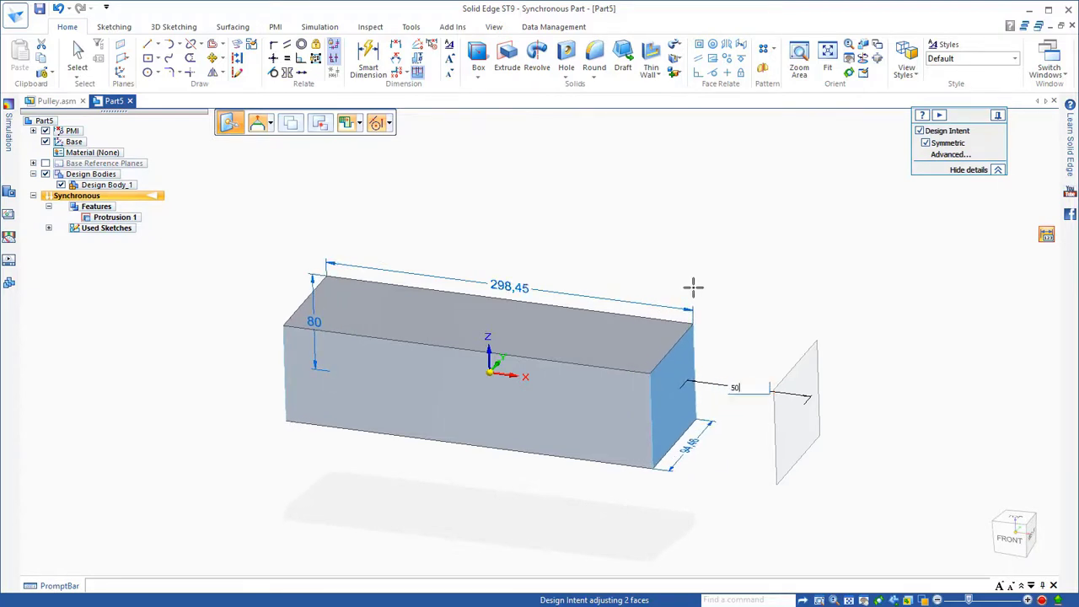
key("Return")
left_click(671, 281)
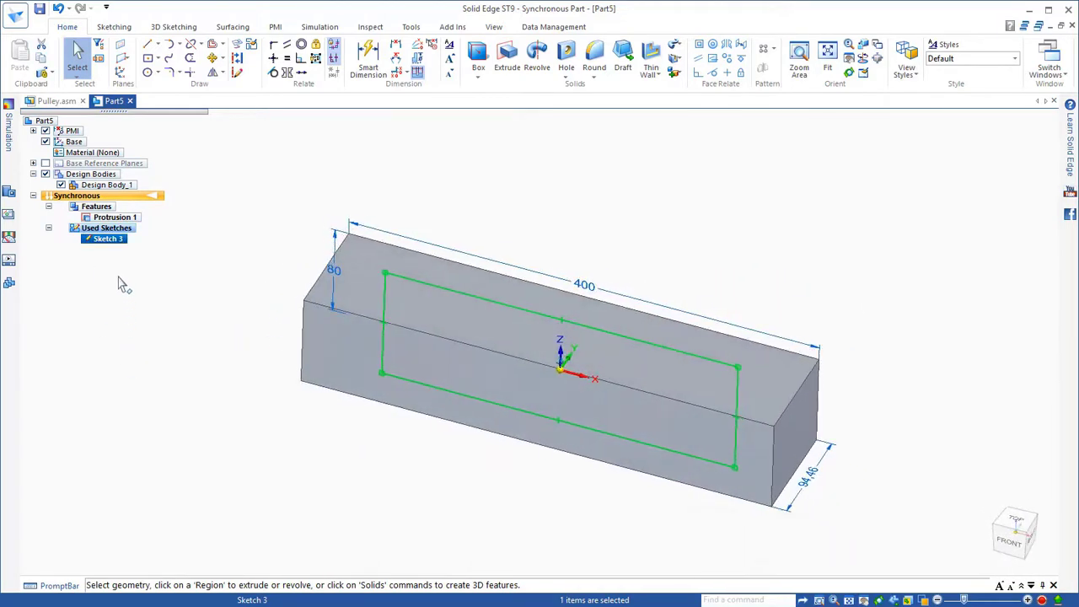
Step: Delete Sketch 3 from Used Sketches in PathFinder using its shortcut menu
right_click(108, 244)
left_click(128, 263)
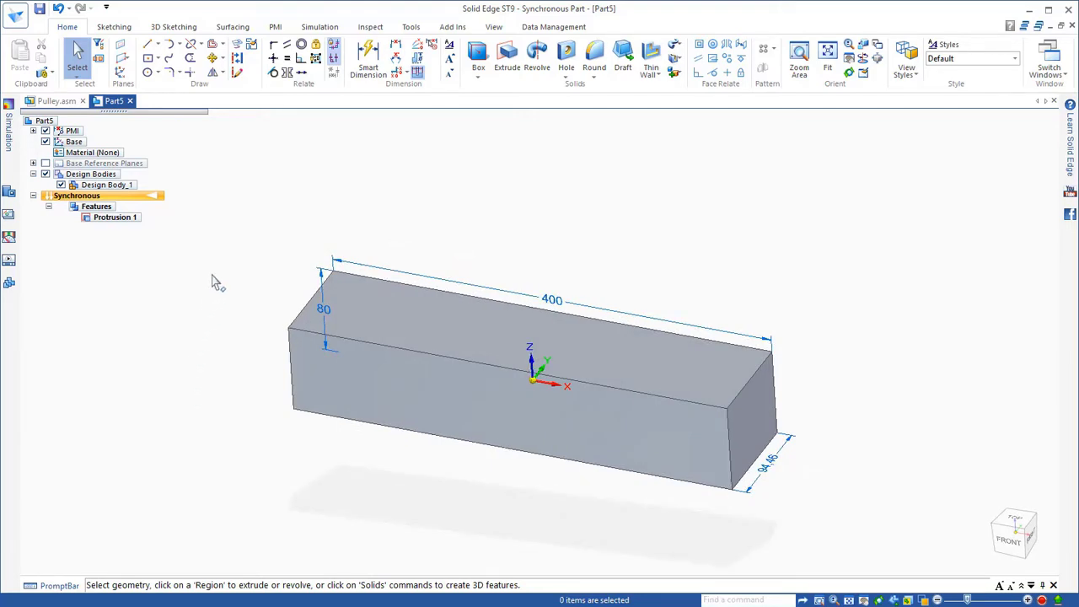
Step: Draw a line from the front top edge across the top face near the block's right end
left_click(148, 44)
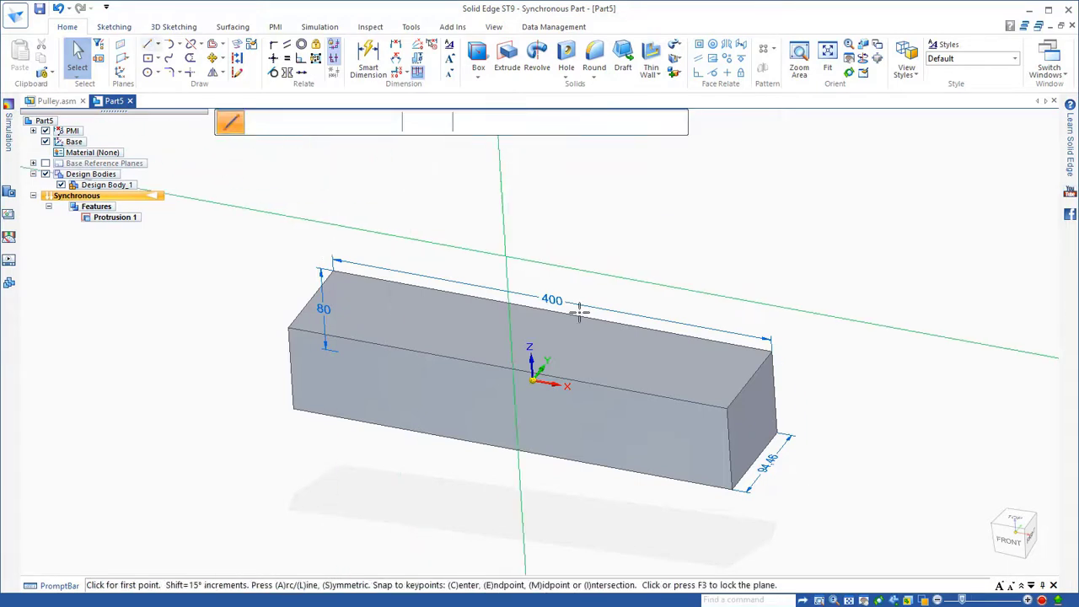
left_click(605, 397)
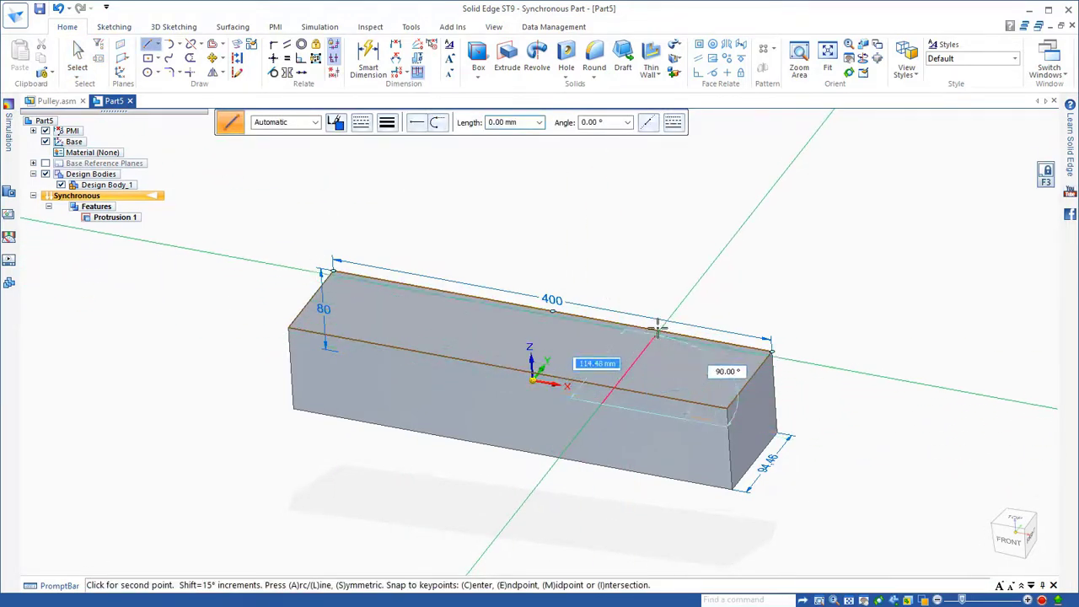
left_click(674, 309)
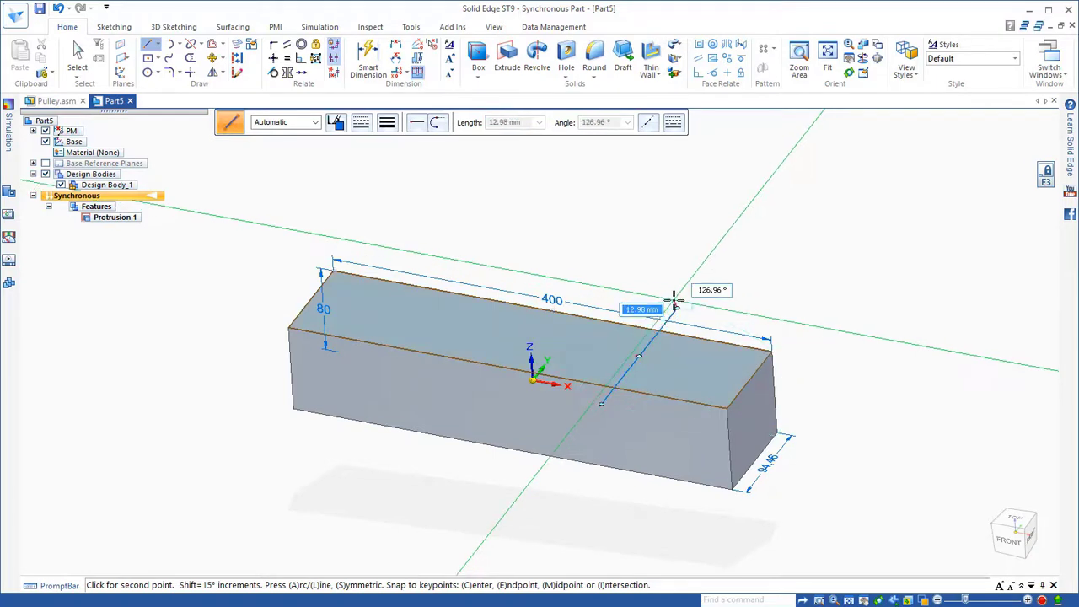
key("Escape")
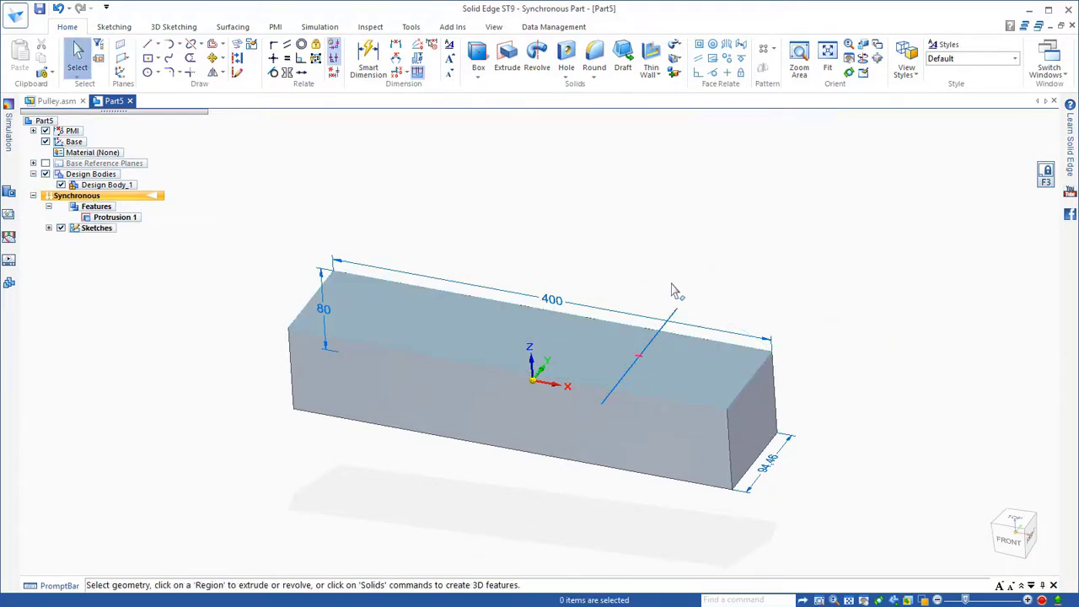
Step: Extrude the small right region upward into a tall leg, Protrusion 2, then restore the standard view
left_click(678, 383)
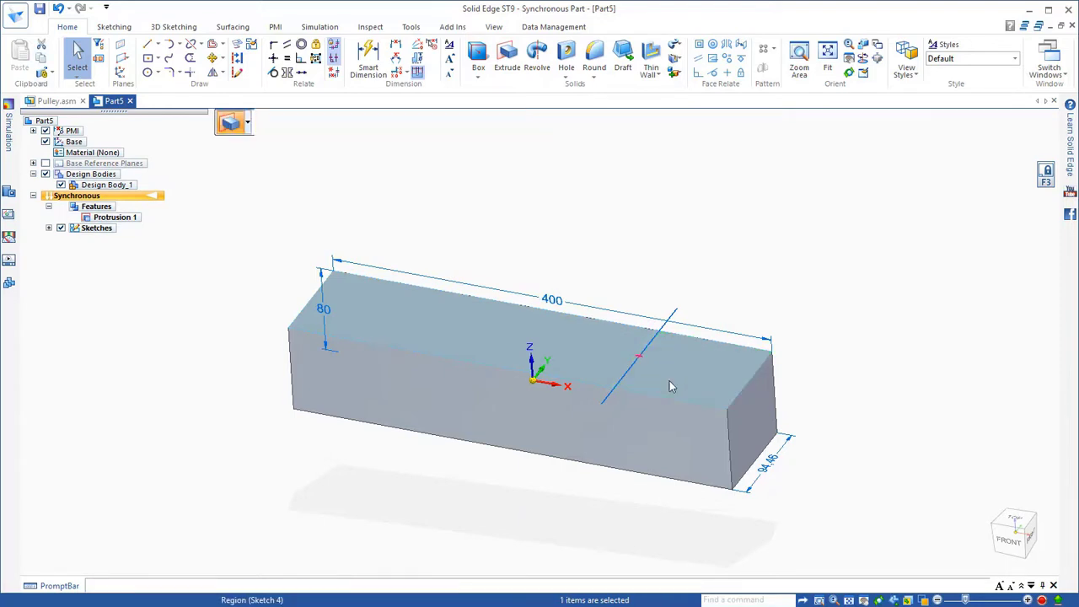
left_click(670, 380)
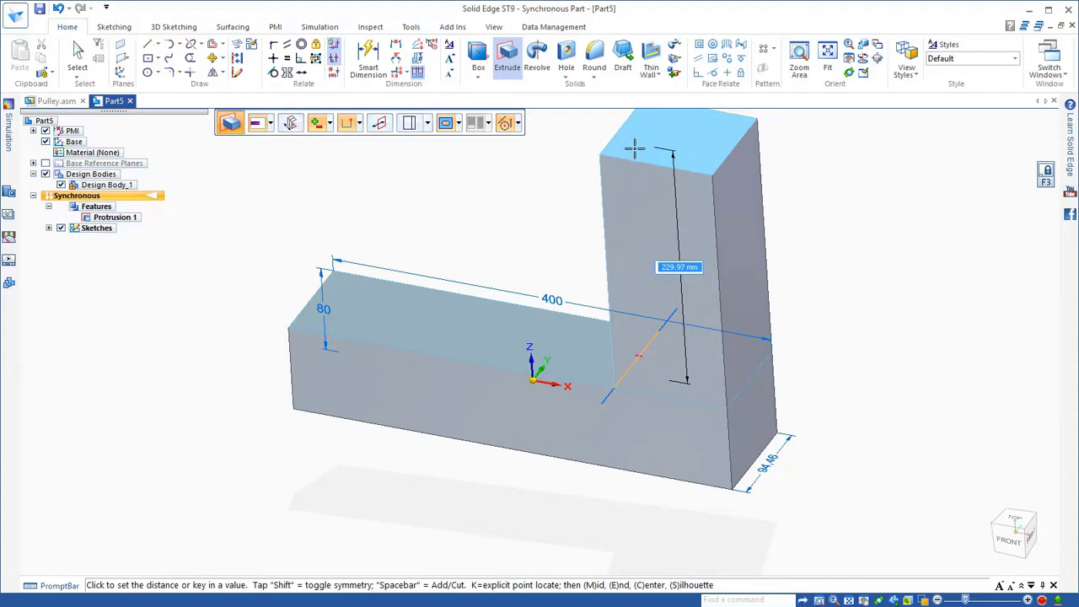
left_click(635, 161)
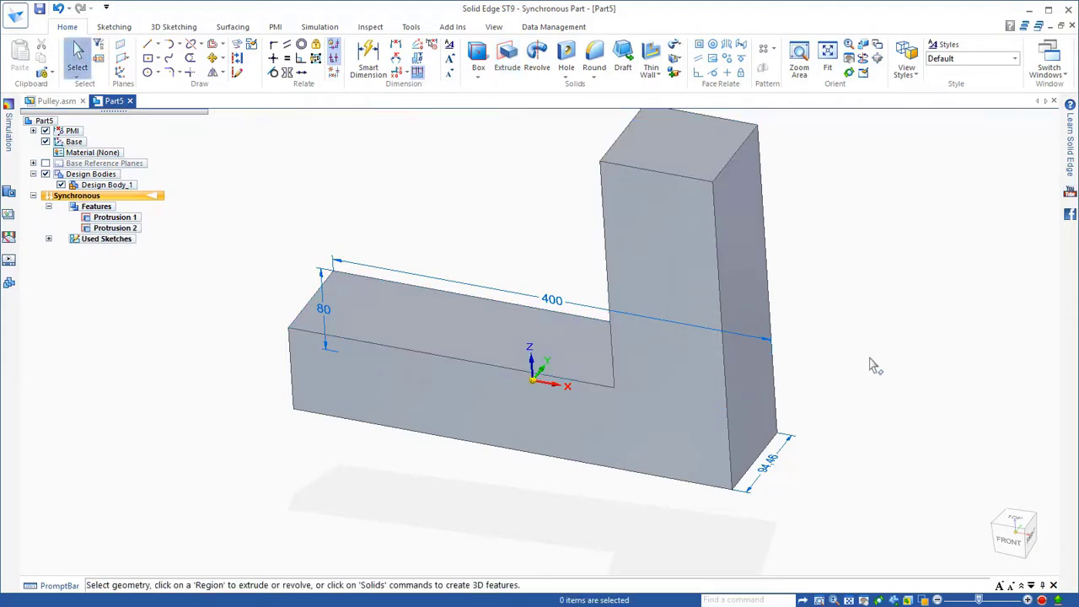
key("ctrl+m")
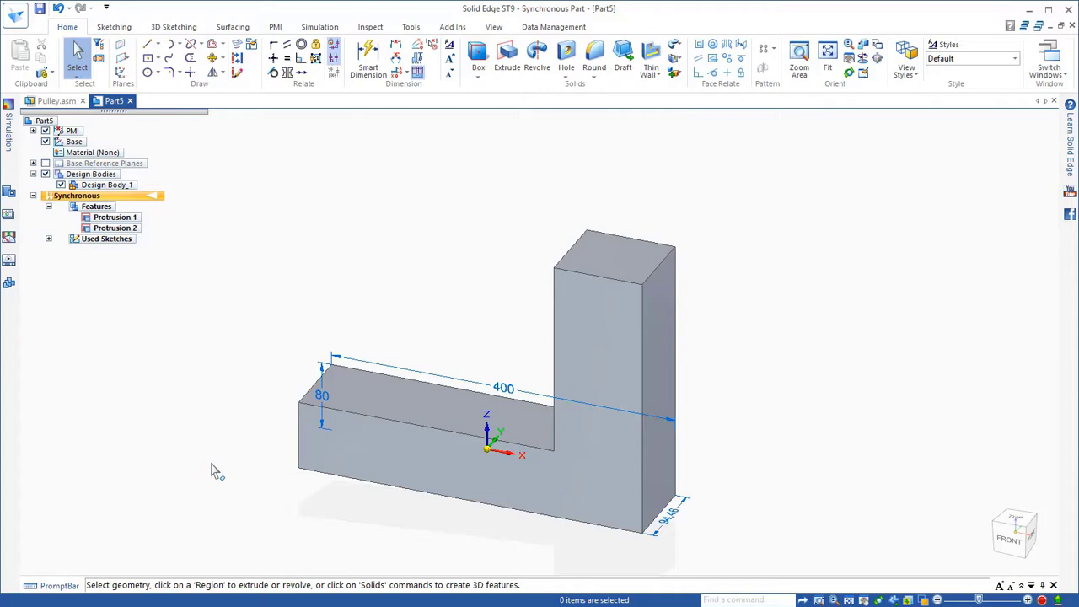
key("ctrl+f")
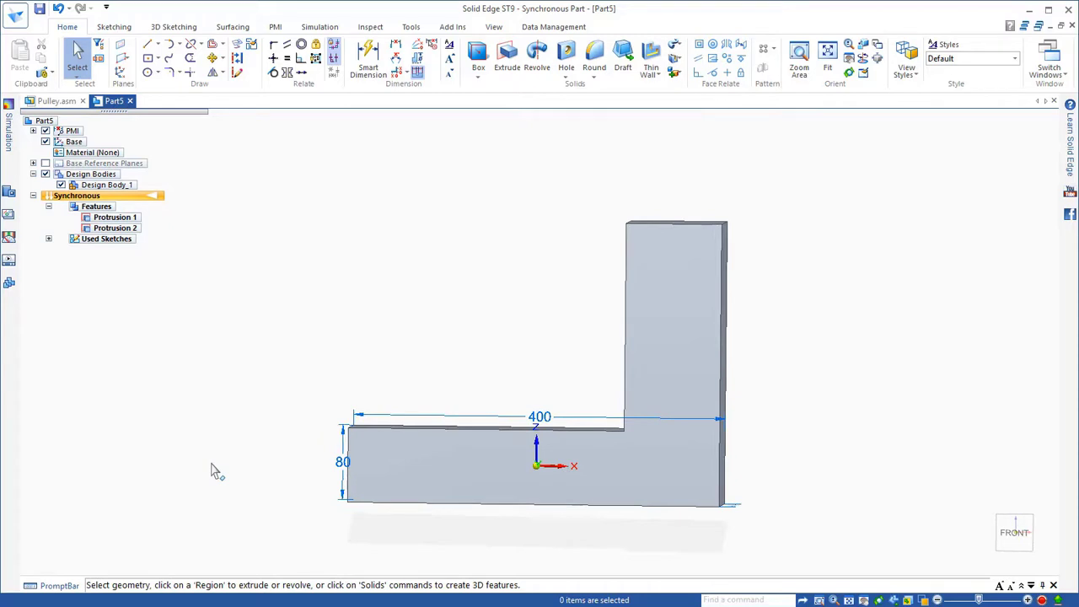
key("ctrl+i")
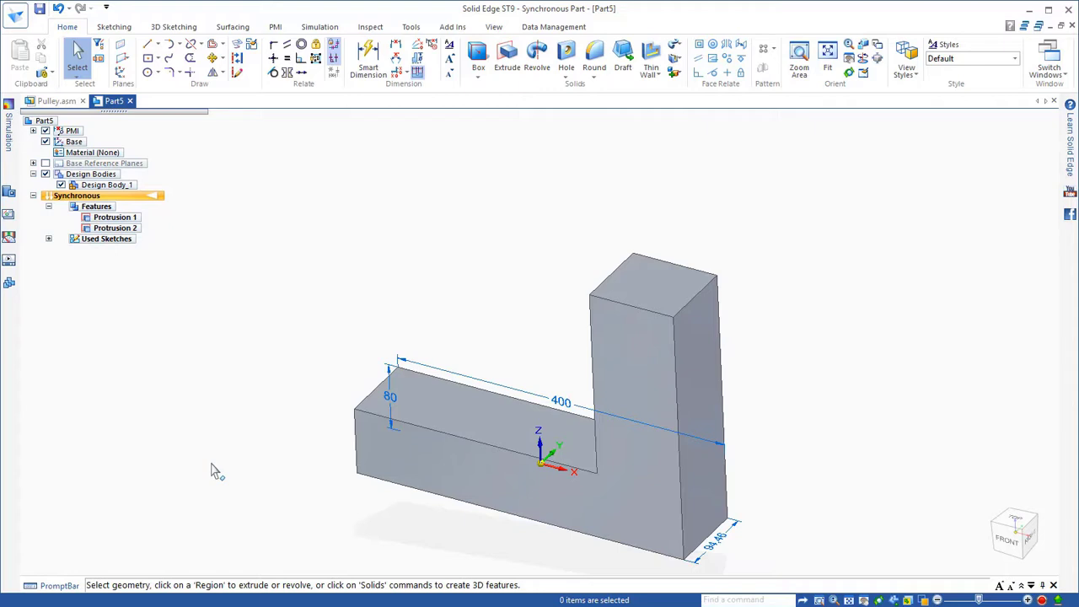
key("ctrl+f")
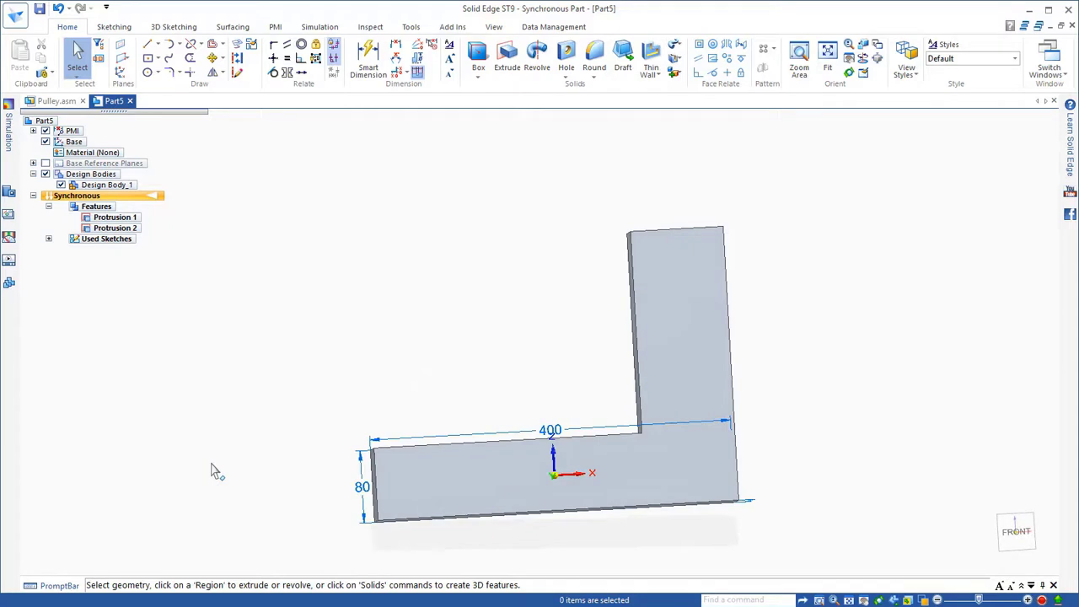
key("ctrl+i")
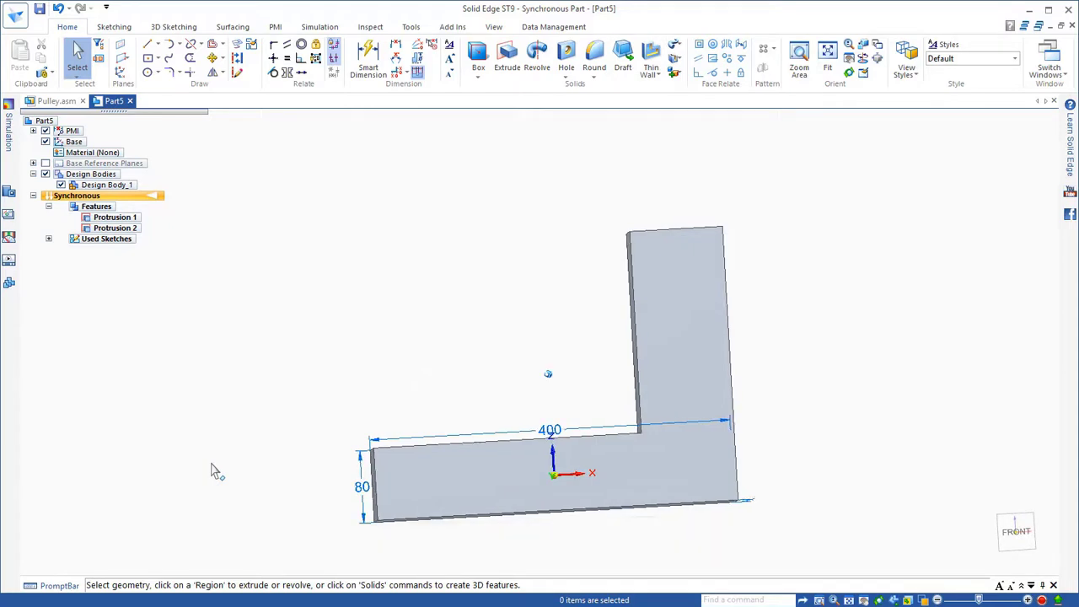
key("ctrl+j")
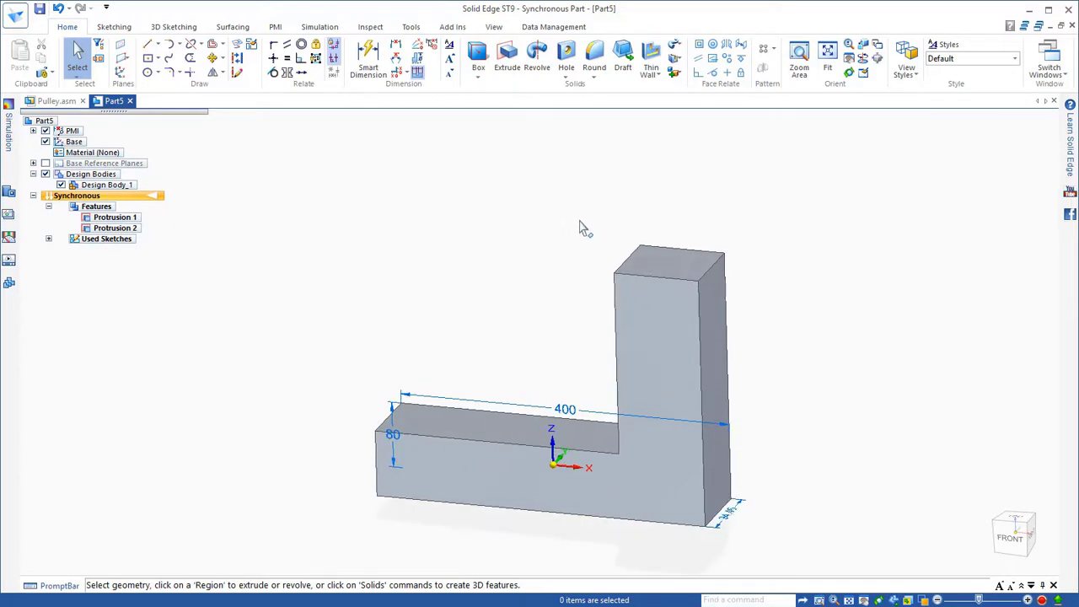
Step: Rotate the selected leg -15 degrees about its bottom edge using the steering wheel
left_click_drag(590, 403, 767, 576)
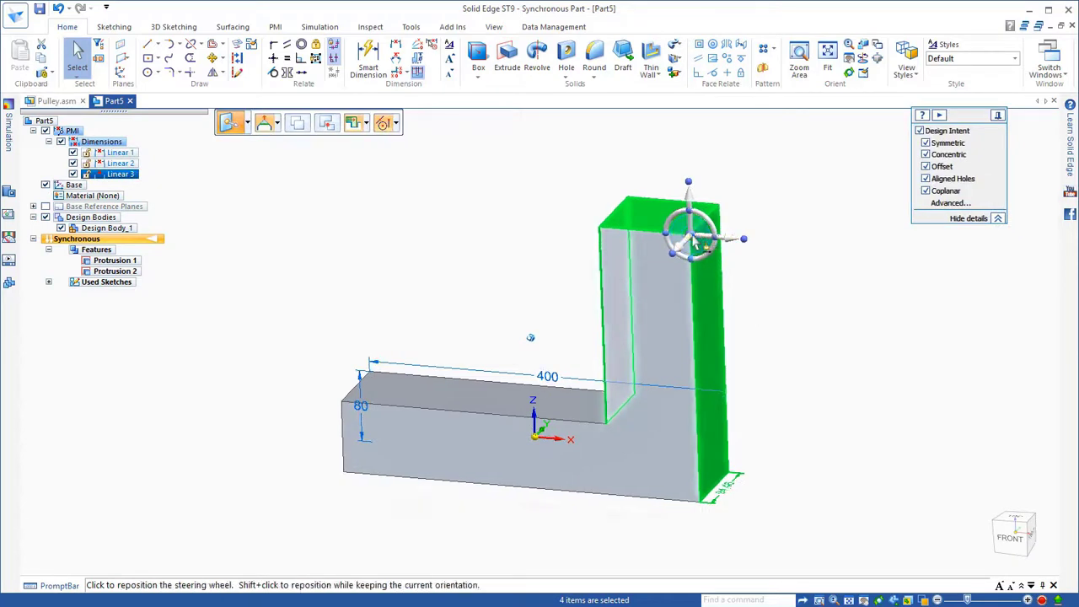
left_click(686, 242)
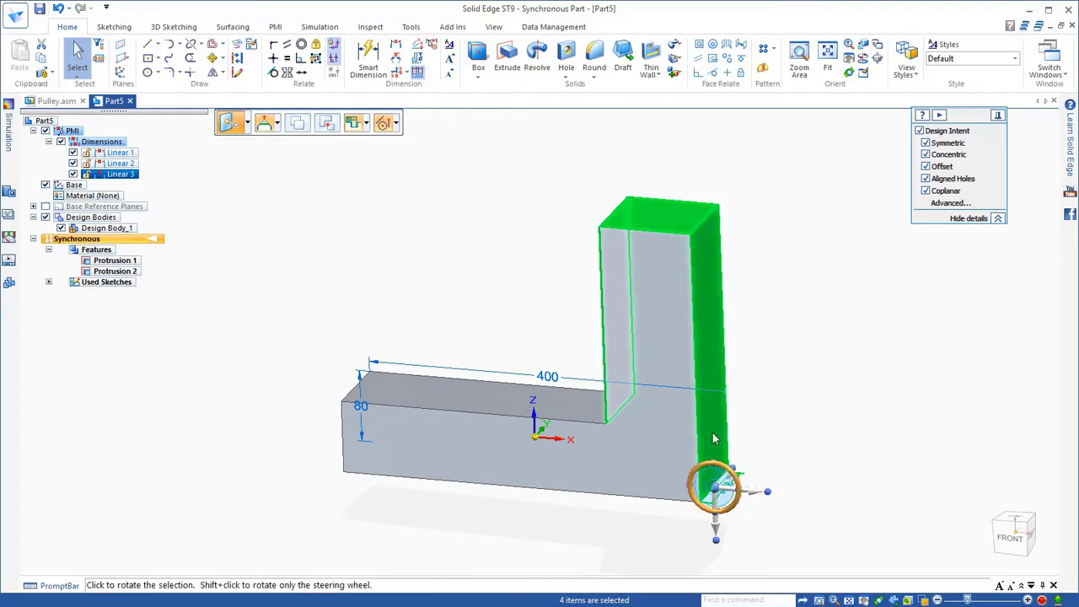
left_click(715, 466)
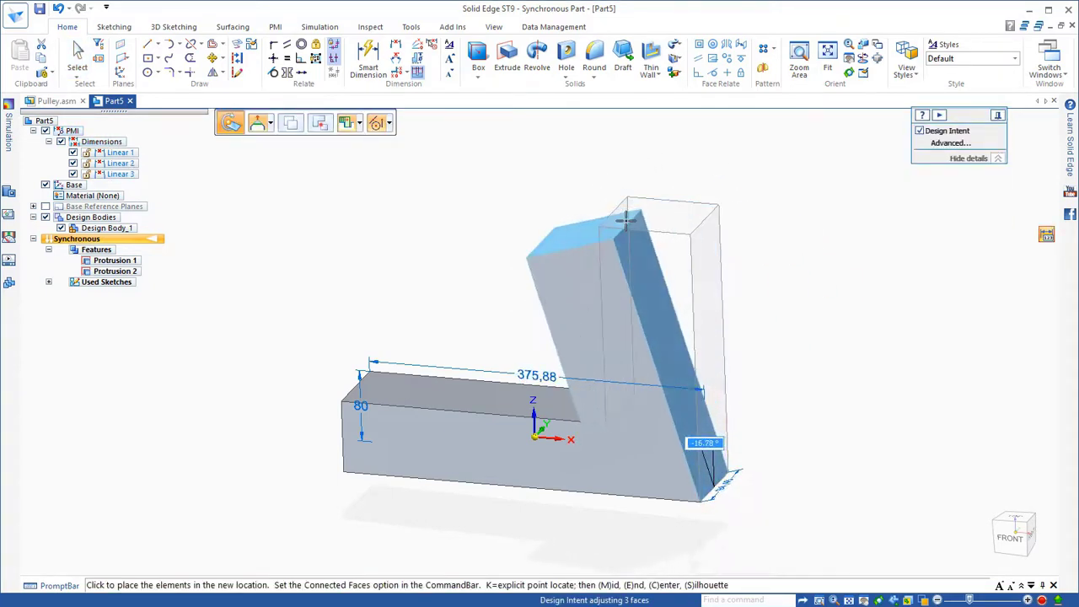
key("Return")
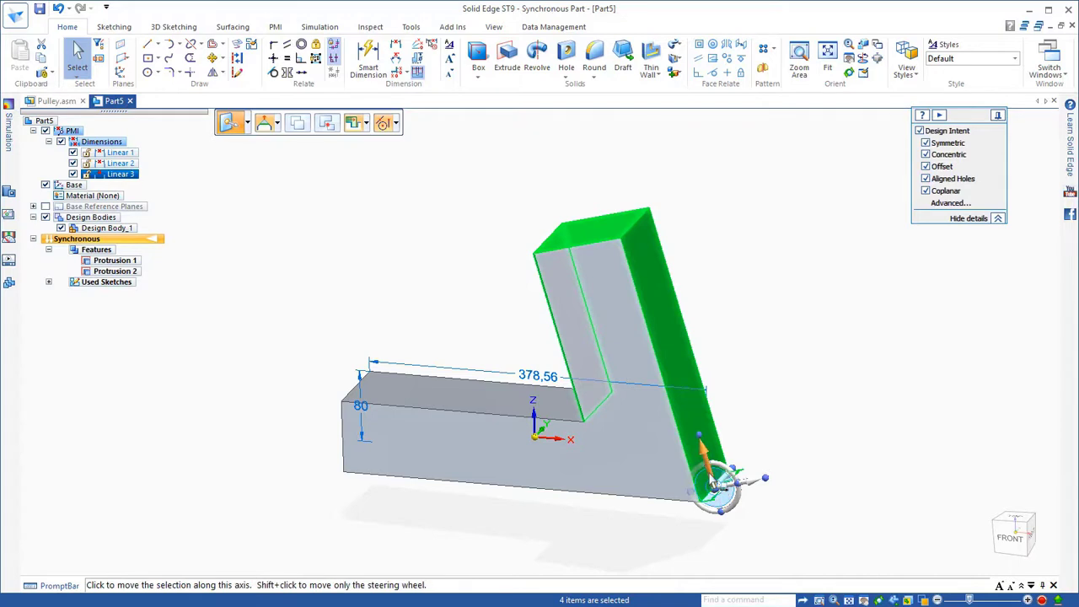
Step: Re-anchor the steering wheel at the leg's bottom edge and slide the tilted leg until the length dimension reads 387,58
left_click(715, 484)
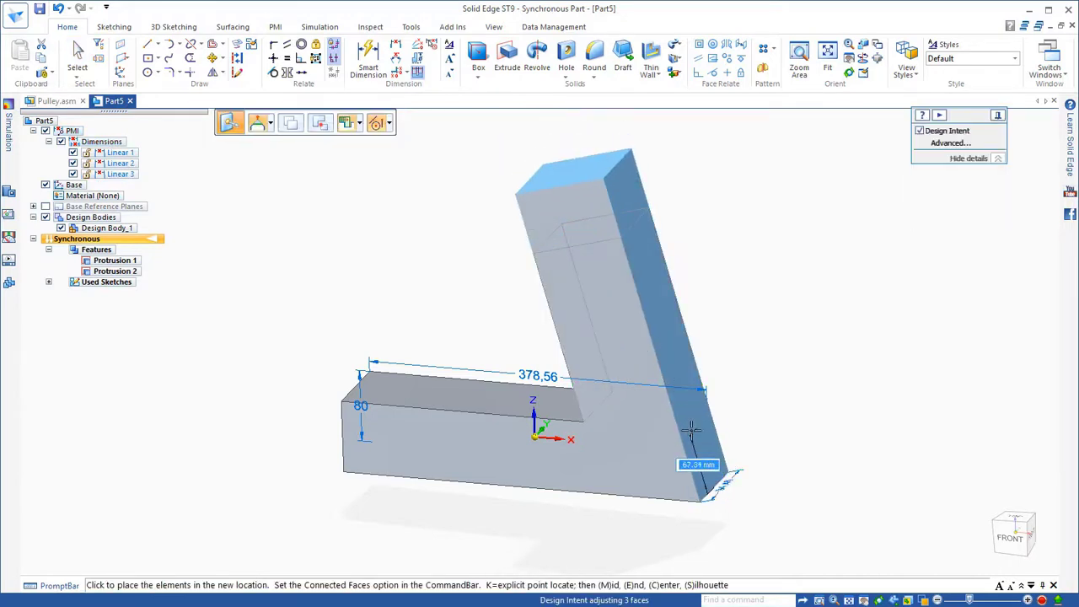
left_click(696, 446)
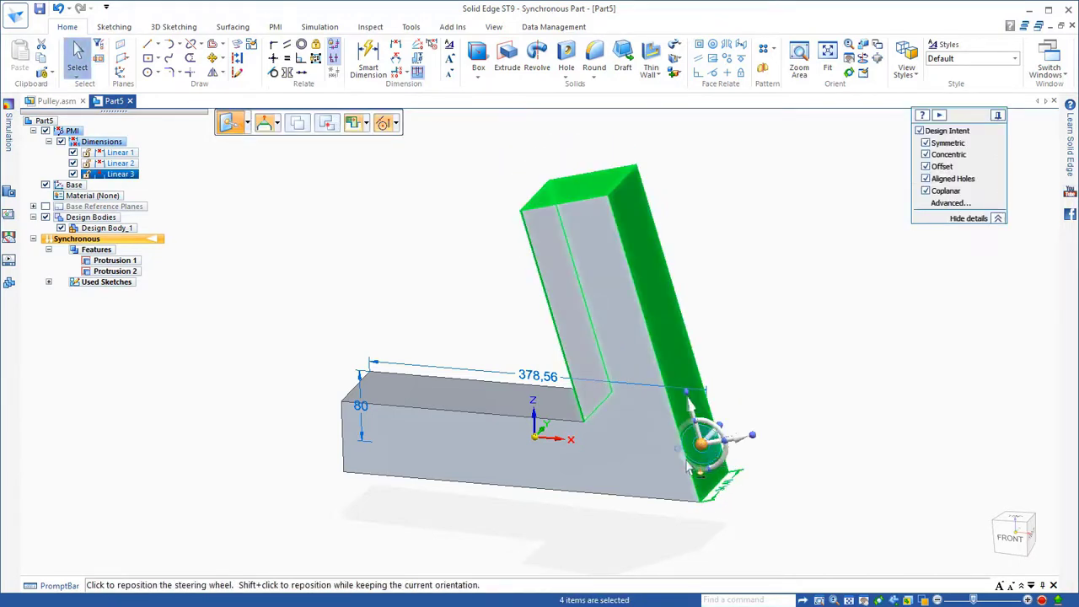
left_click(689, 460)
left_click(624, 499)
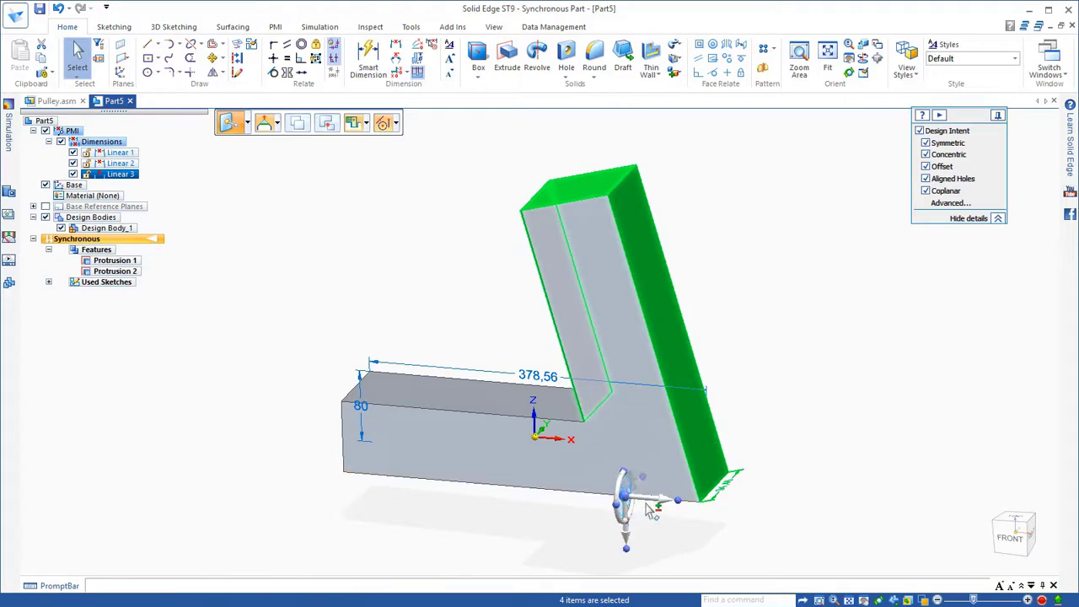
left_click(653, 500)
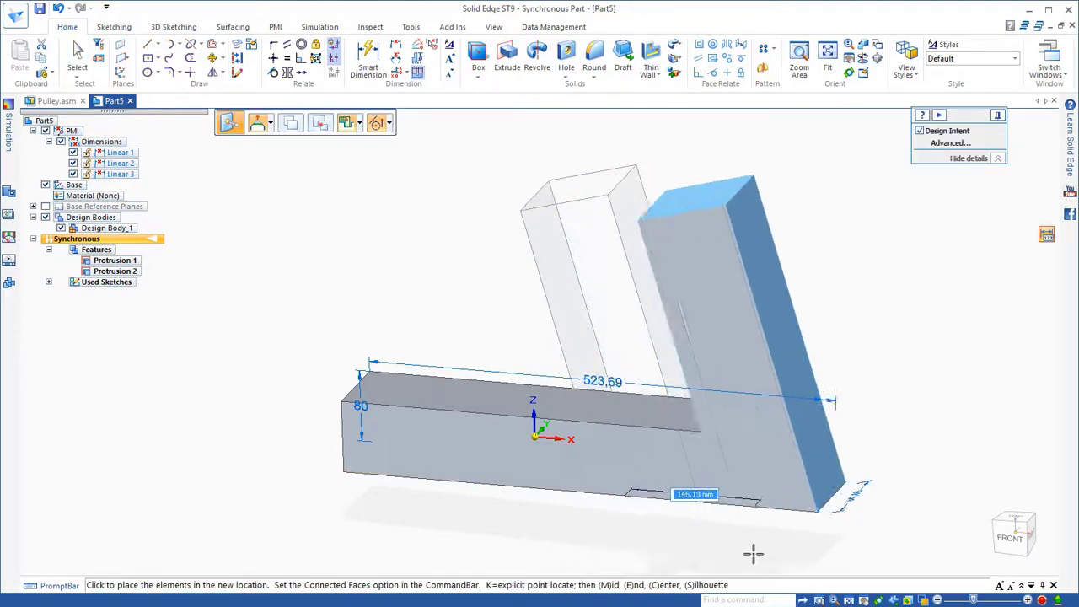
left_click(628, 525)
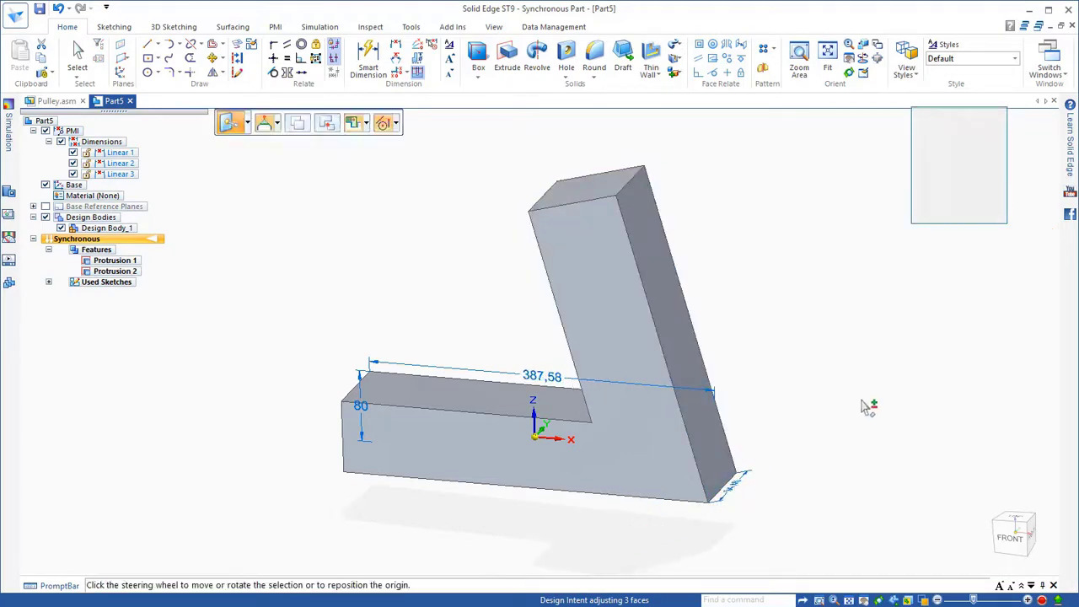
left_click(825, 375)
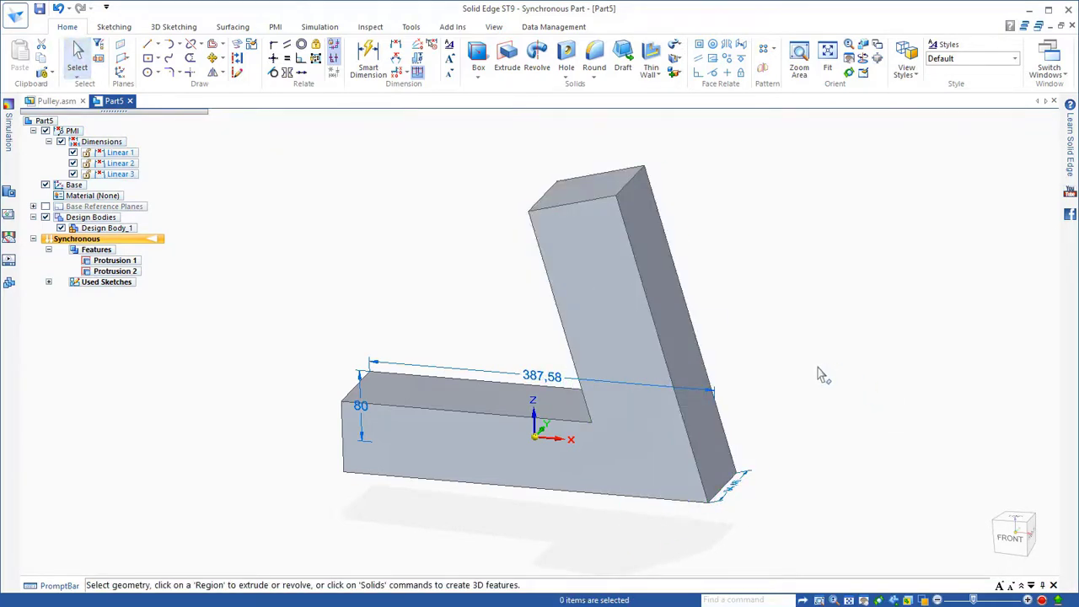